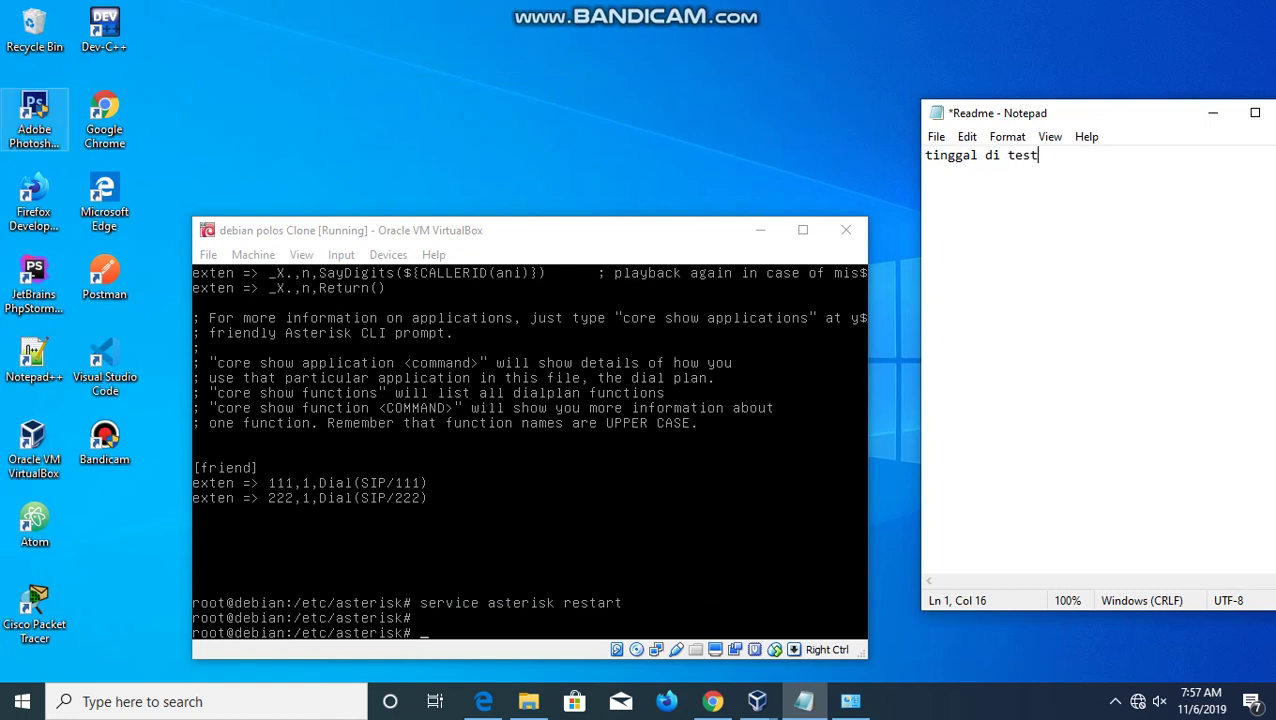
- Minimize the virtual machine window and open the Windows list of network adapters
{"action": "left_click", "coordinate": [757, 701]}
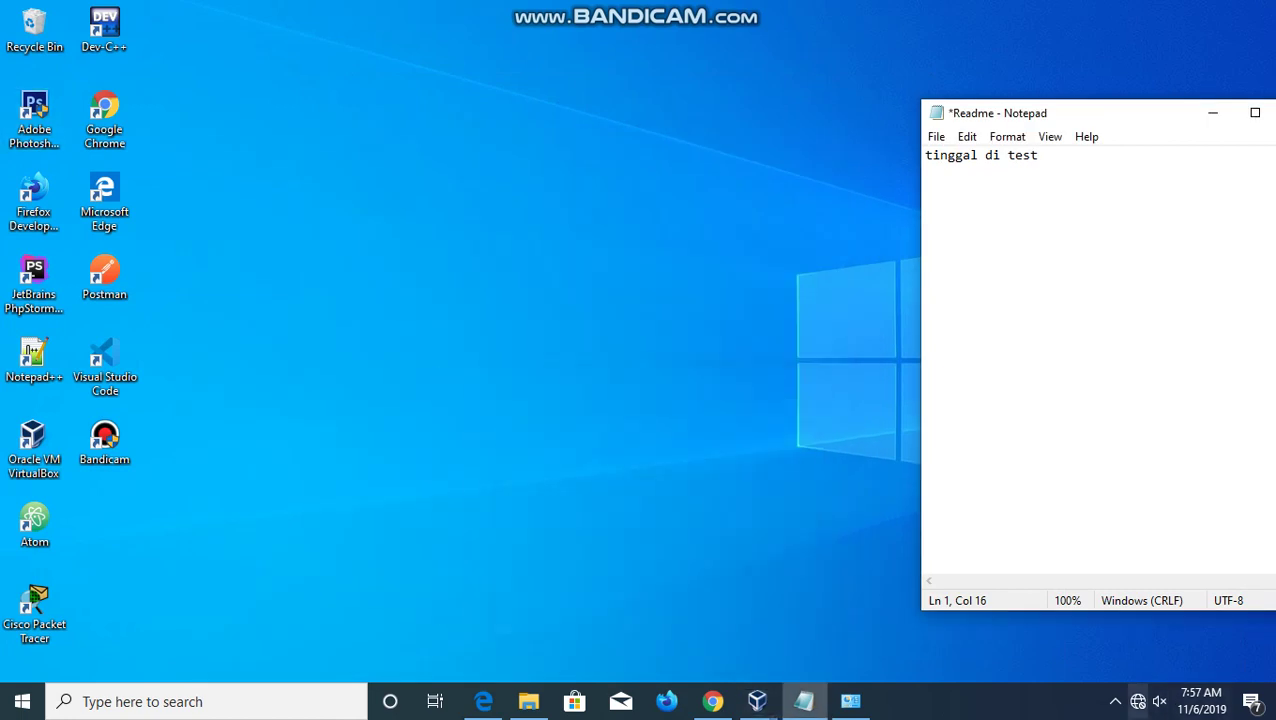
{"action": "right_click", "coordinate": [1138, 701]}
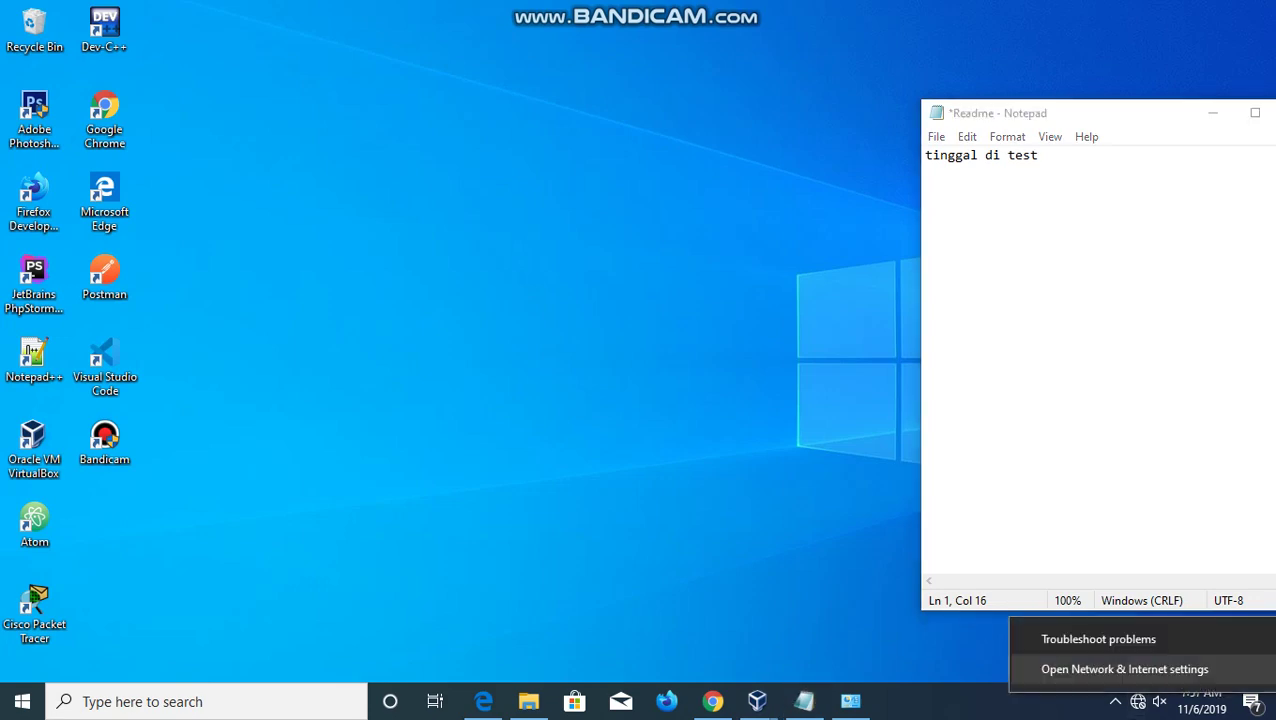
{"action": "left_click", "coordinate": [1110, 669]}
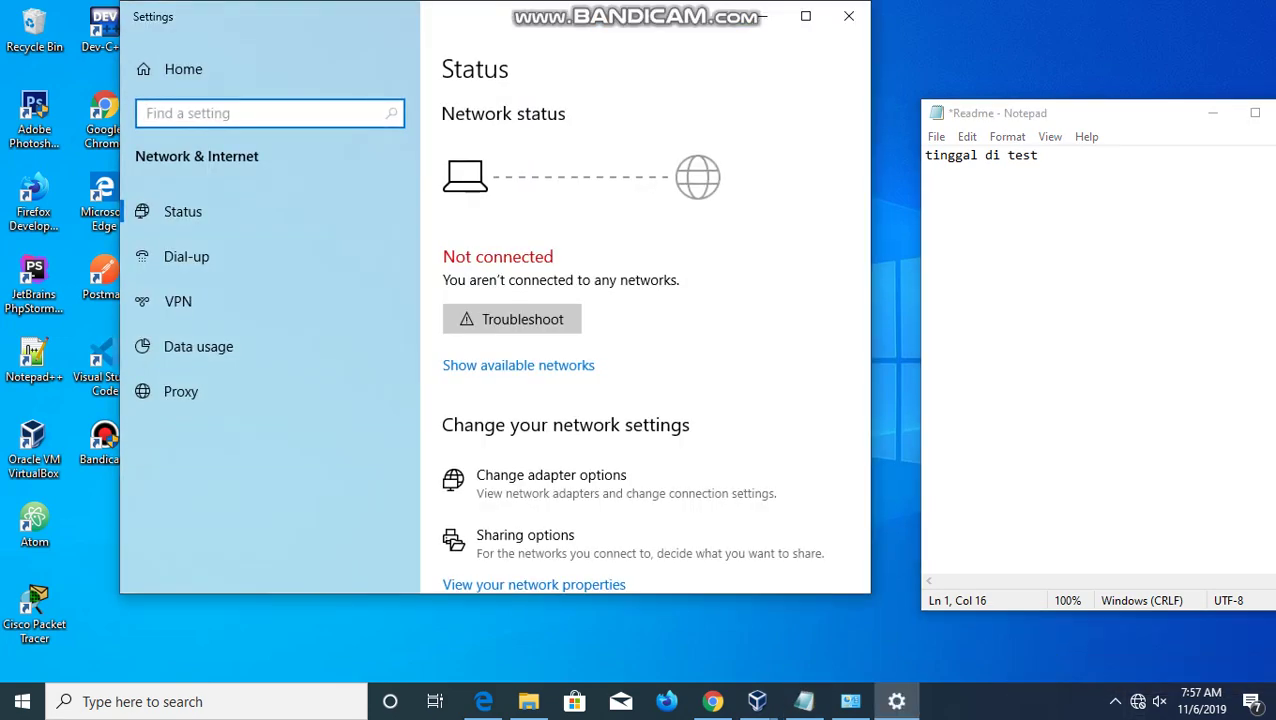
{"action": "left_click", "coordinate": [551, 483]}
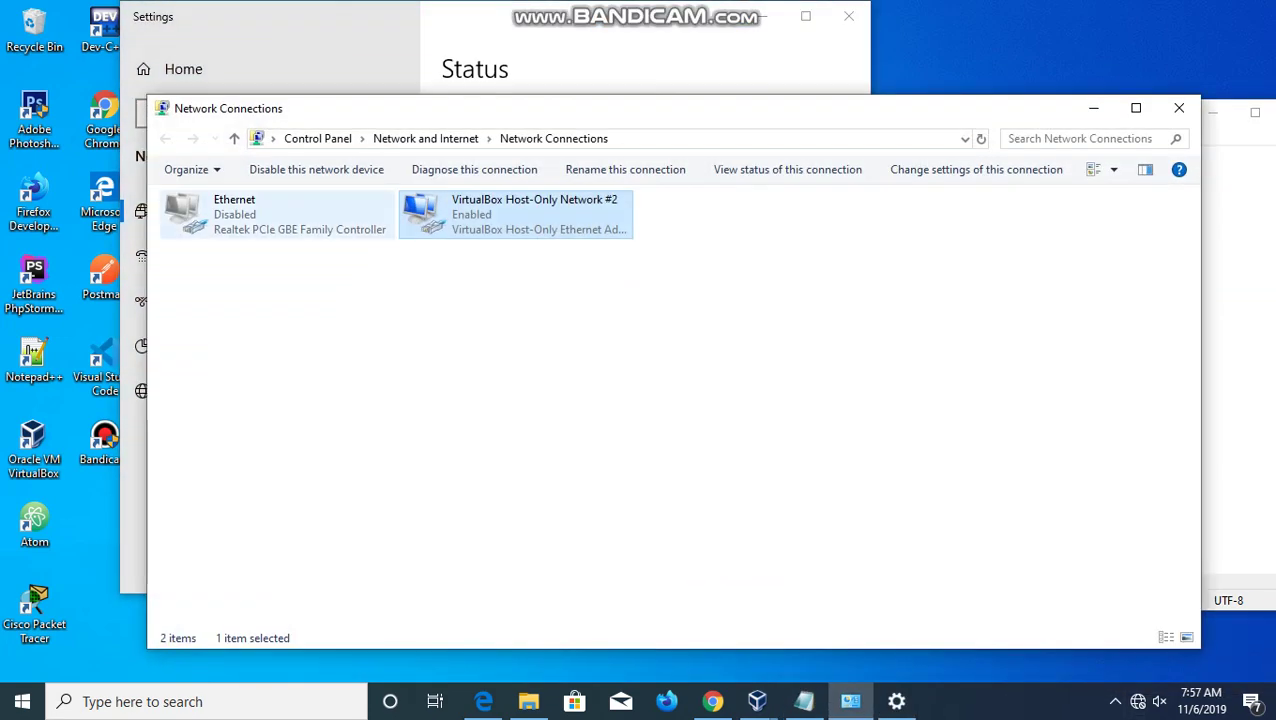
- Open the Internet Protocol Version 4 (TCP/IPv4) properties of the VirtualBox Host-Only Network #2 adapter
{"action": "key", "text": "Return"}
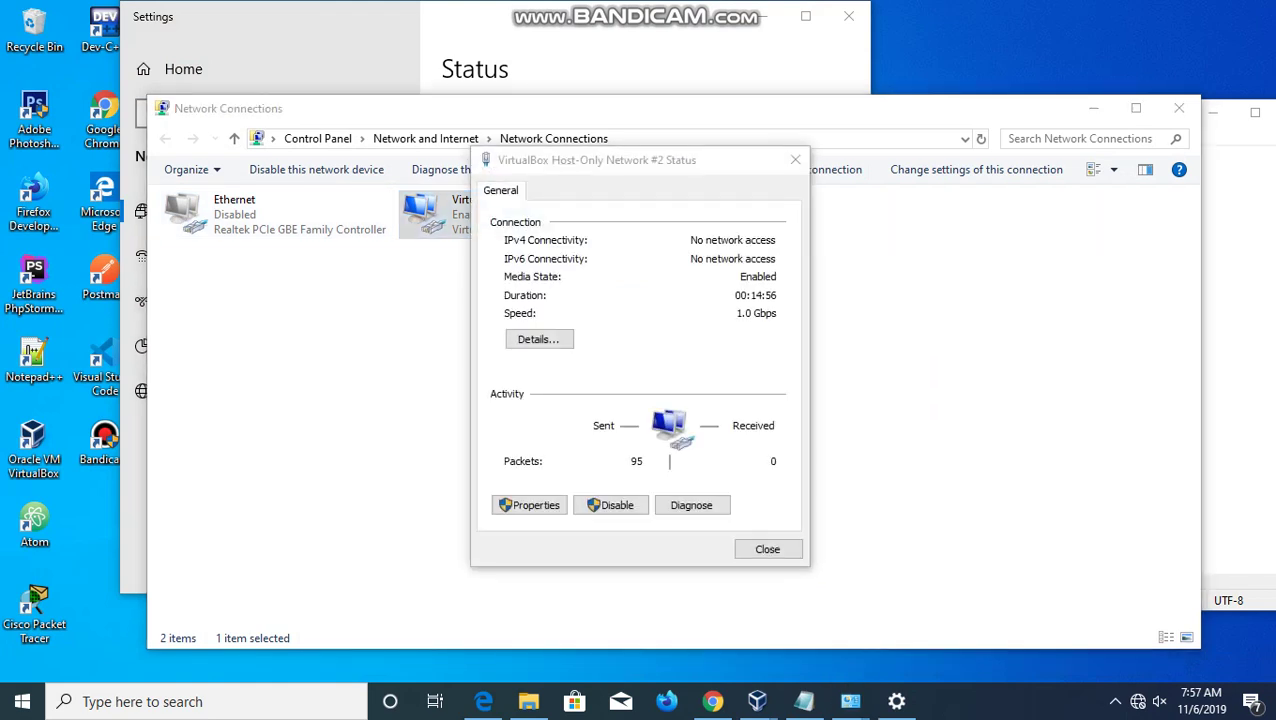
{"action": "key", "text": "space"}
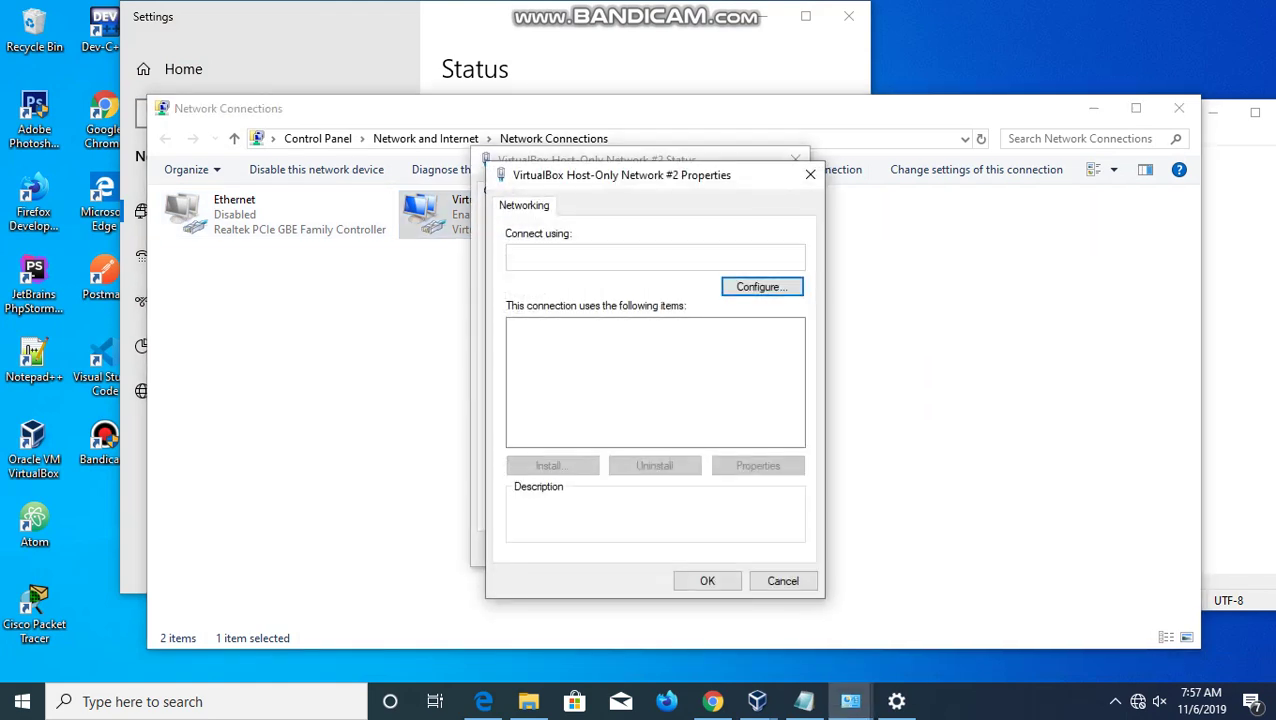
{"action": "key", "text": "Down"}
{"action": "key", "text": "Down"}
{"action": "key", "text": "Down"}
{"action": "key", "text": "Down"}
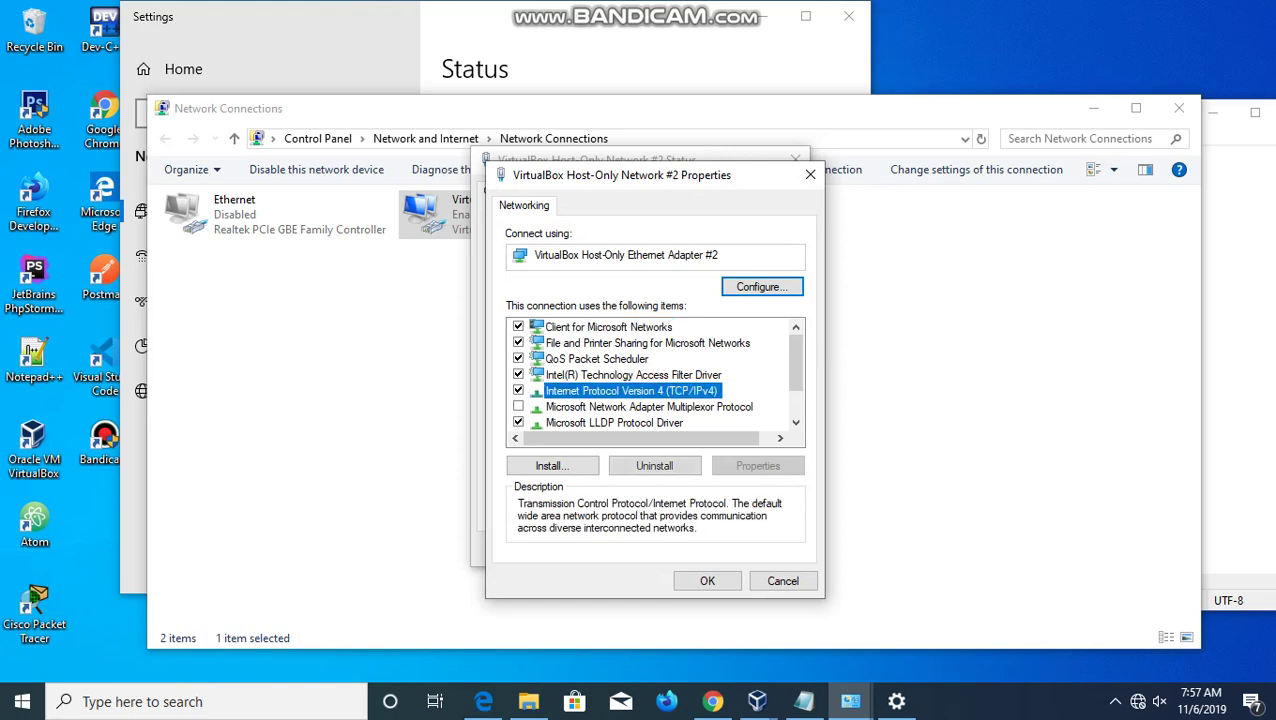
{"action": "key", "text": "alt+r"}
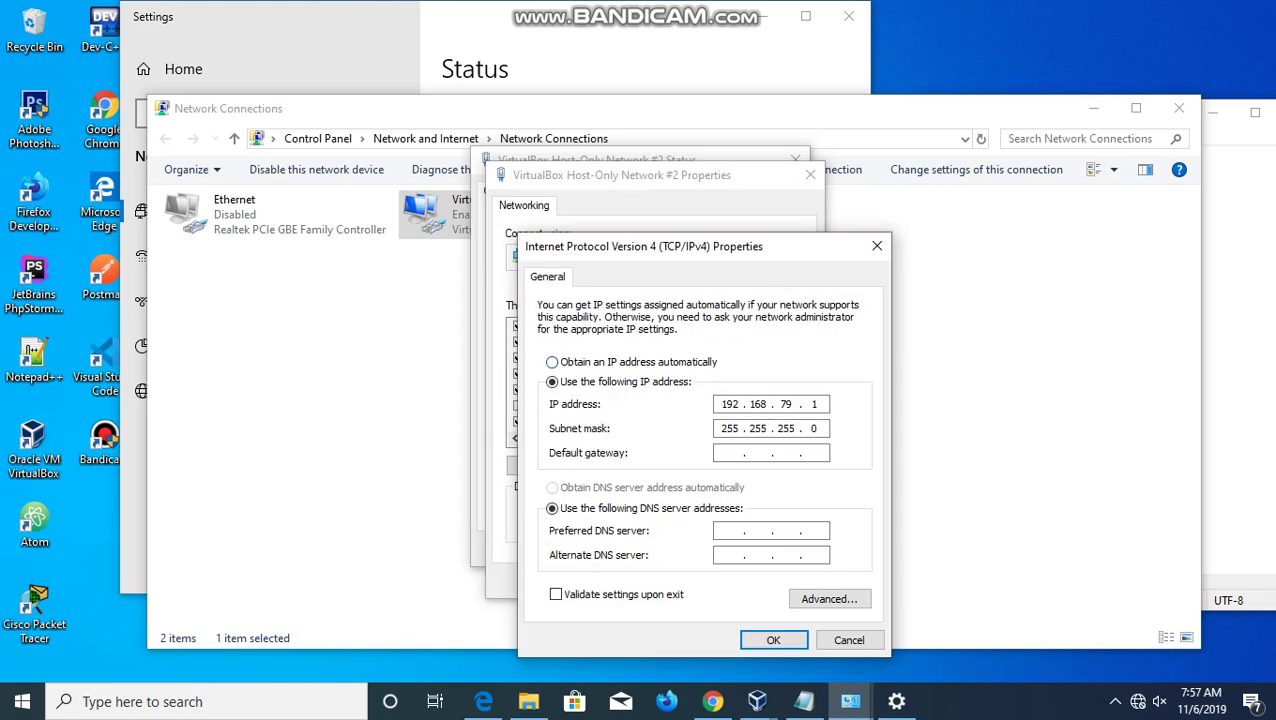
- Set the host-only adapter's IP address to 192.168.35.5
{"action": "key", "text": "Tab"}
{"action": "key", "text": "End"}
{"action": "key", "text": "BackSpace"}
{"action": "key", "text": "BackSpace"}
{"action": "key", "text": "BackSpace"}
{"action": "key", "text": "BackSpace"}
{"action": "type", "text": "8"}
{"action": "type", "text": "36"}
{"action": "type", "text": "5"}
{"action": "key", "text": "BackSpace"}
{"action": "key", "text": "BackSpace"}
{"action": "type", "text": "5 . 5"}
- Fill in the default gateway and a preferred DNS server on the 192.168.35 network, and save the adapter settings
{"action": "left_click", "coordinate": [730, 453]}
{"action": "type", "text": "192168361192168"}
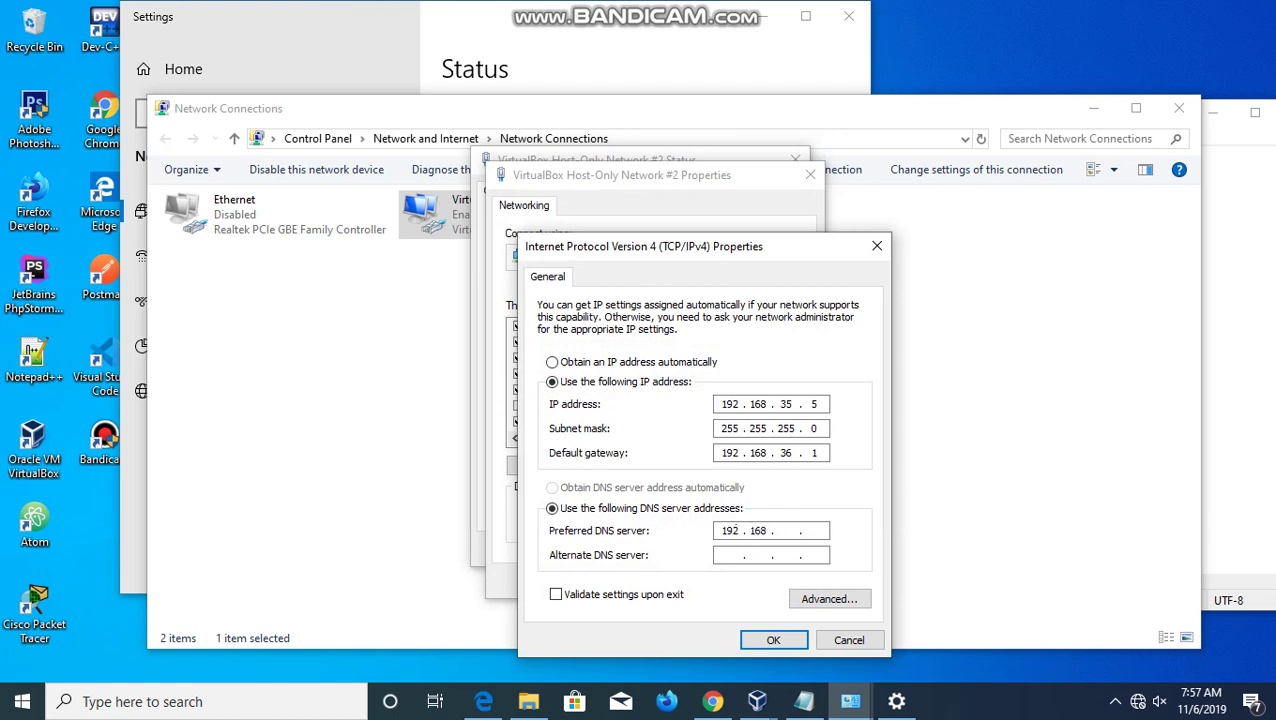
{"action": "type", "text": "35.1"}
{"action": "key", "text": "BackSpace"}
{"action": "type", "text": "5"}
{"action": "key", "text": "Return"}
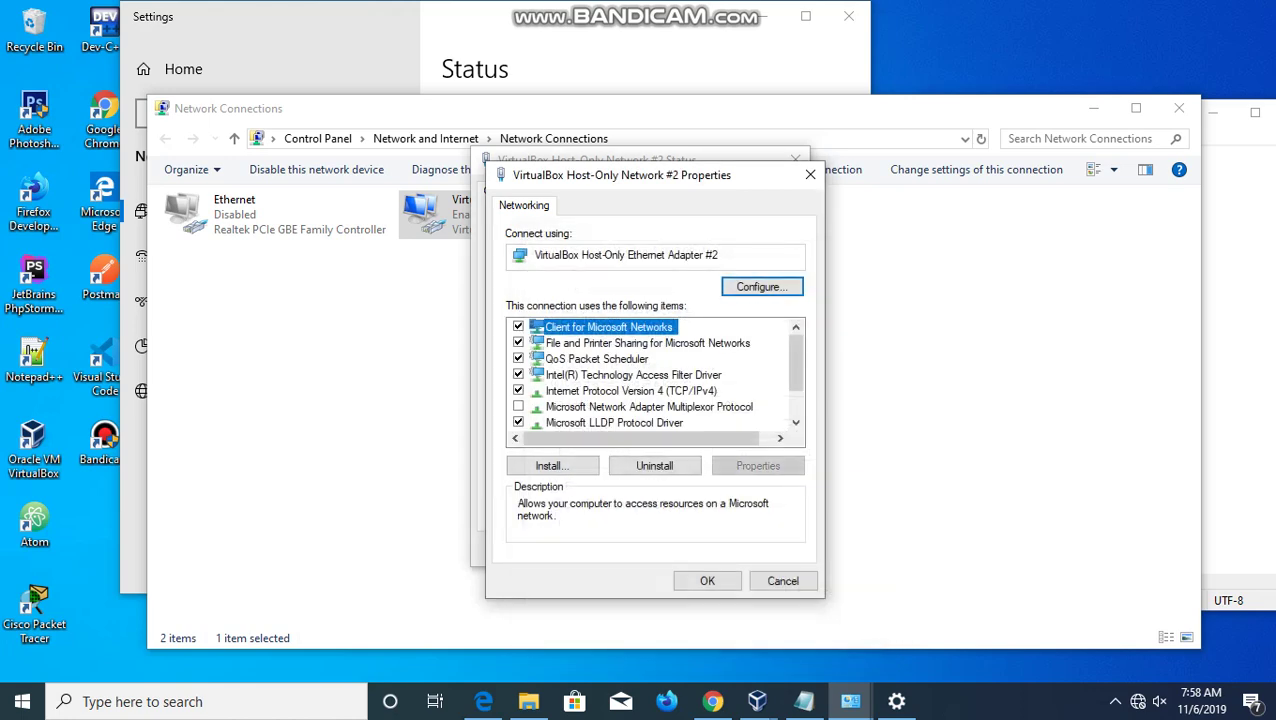
{"action": "key", "text": "Return"}
{"action": "key", "text": "Escape"}
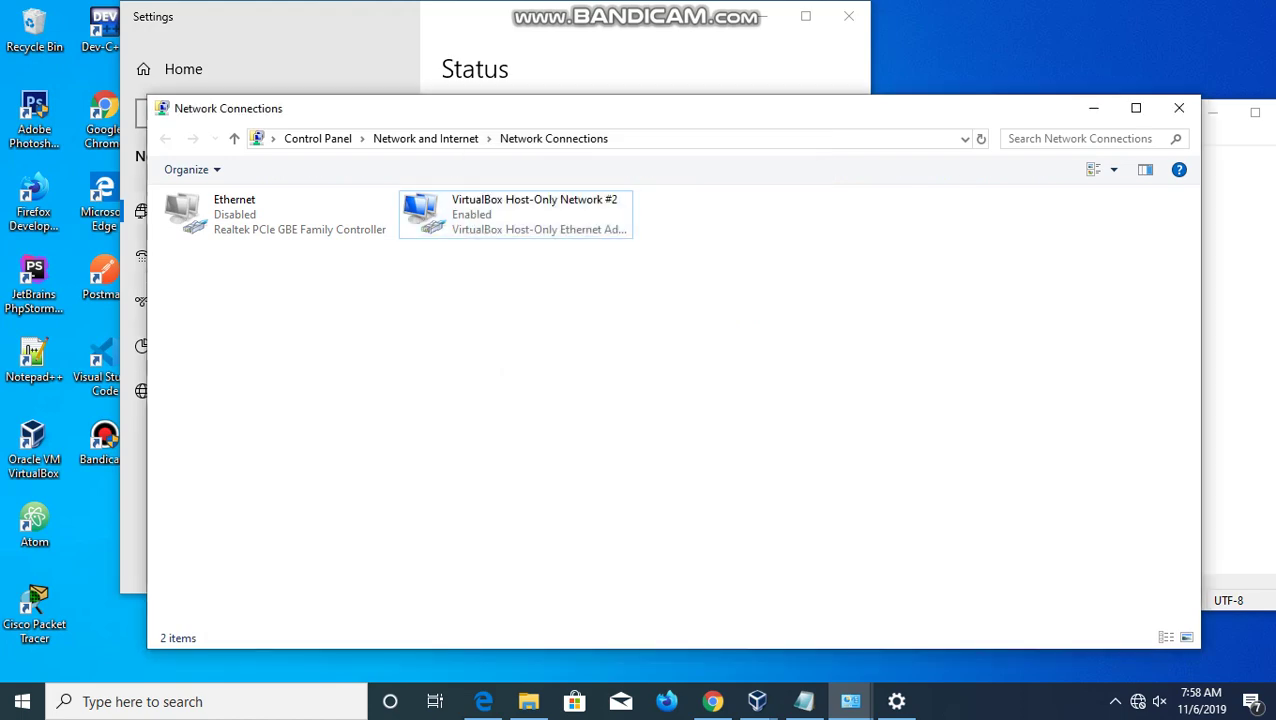
- Ping the server at 192.168.35.1 from a Command Prompt, and clear away the prompt and network windows
{"action": "key", "text": "super+r"}
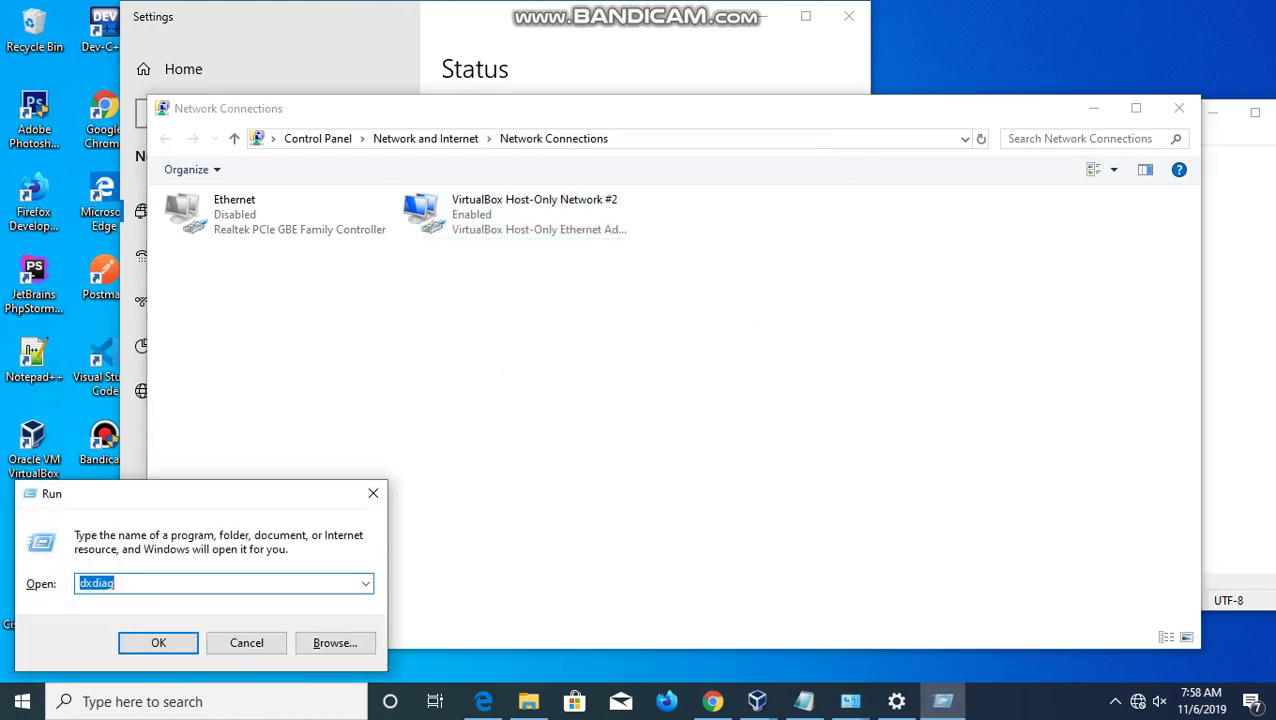
{"action": "type", "text": "cmd"}
{"action": "key", "text": "Return"}
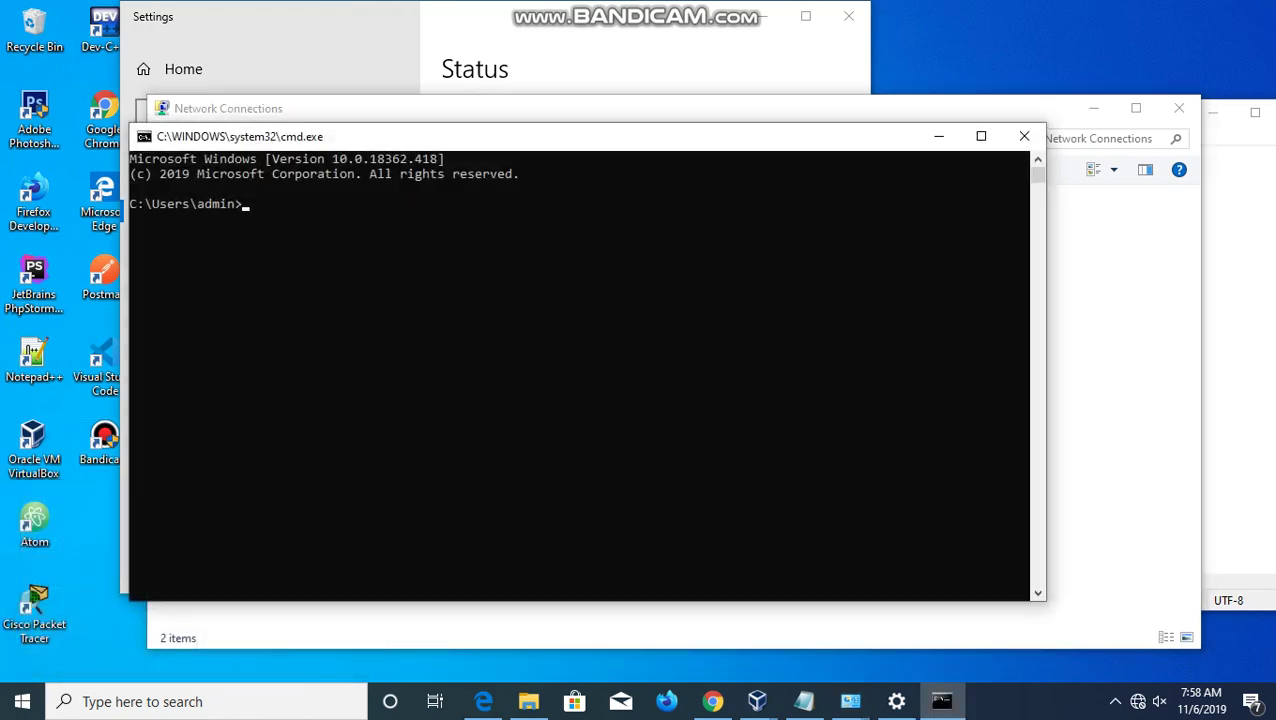
{"action": "type", "text": "ping 192.168.35.1"}
{"action": "key", "text": "Return"}
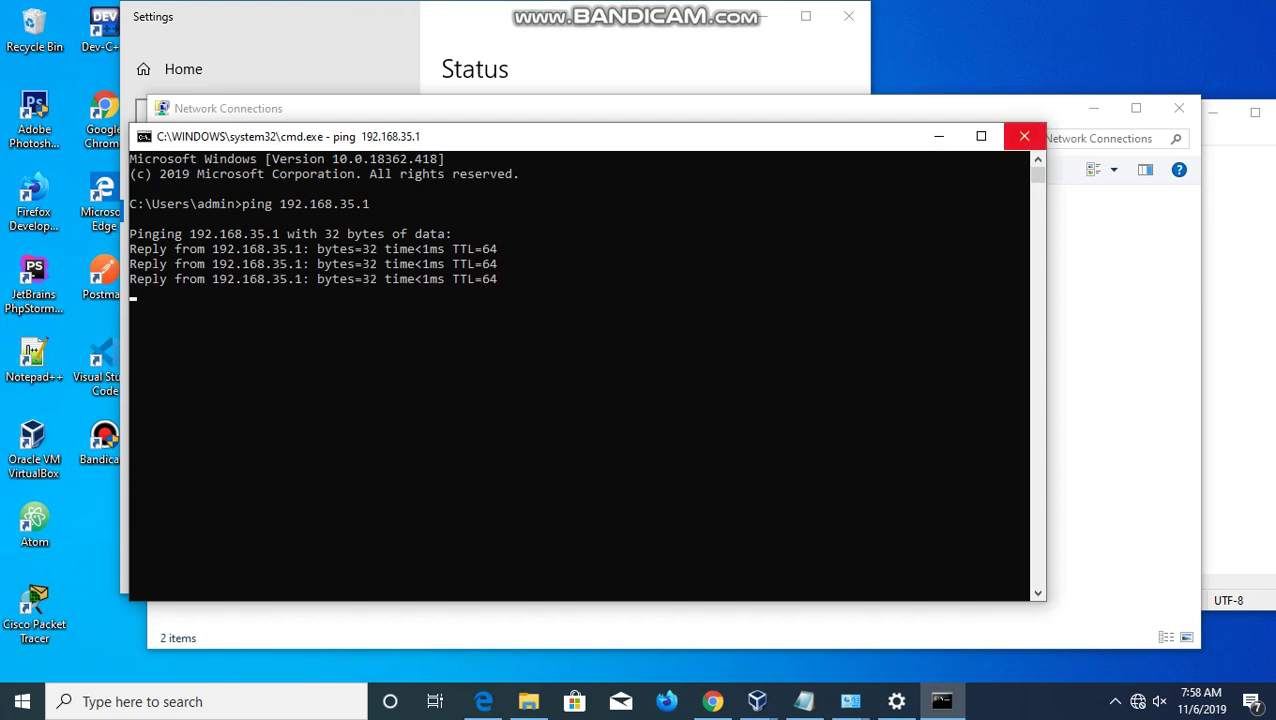
{"action": "left_click", "coordinate": [1024, 136]}
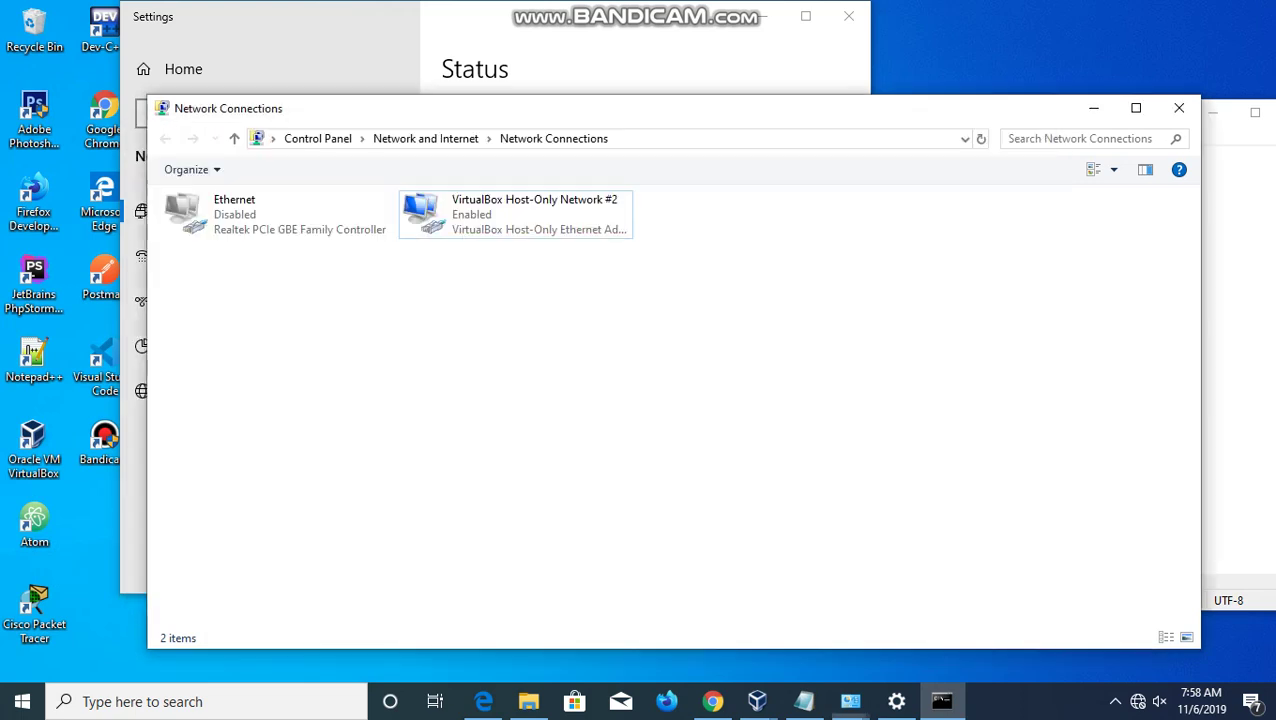
{"action": "left_click", "coordinate": [1093, 108]}
{"action": "left_click", "coordinate": [762, 16]}
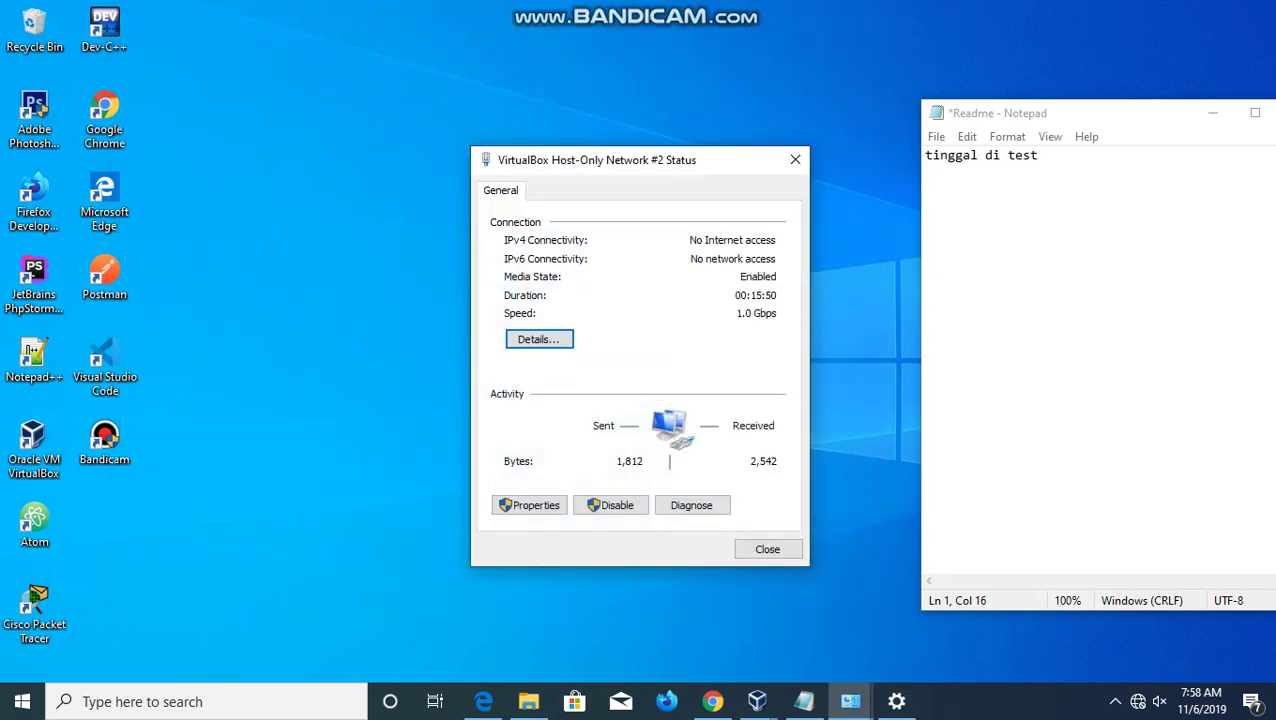
{"action": "key", "text": "super+s"}
{"action": "type", "text": "3"}
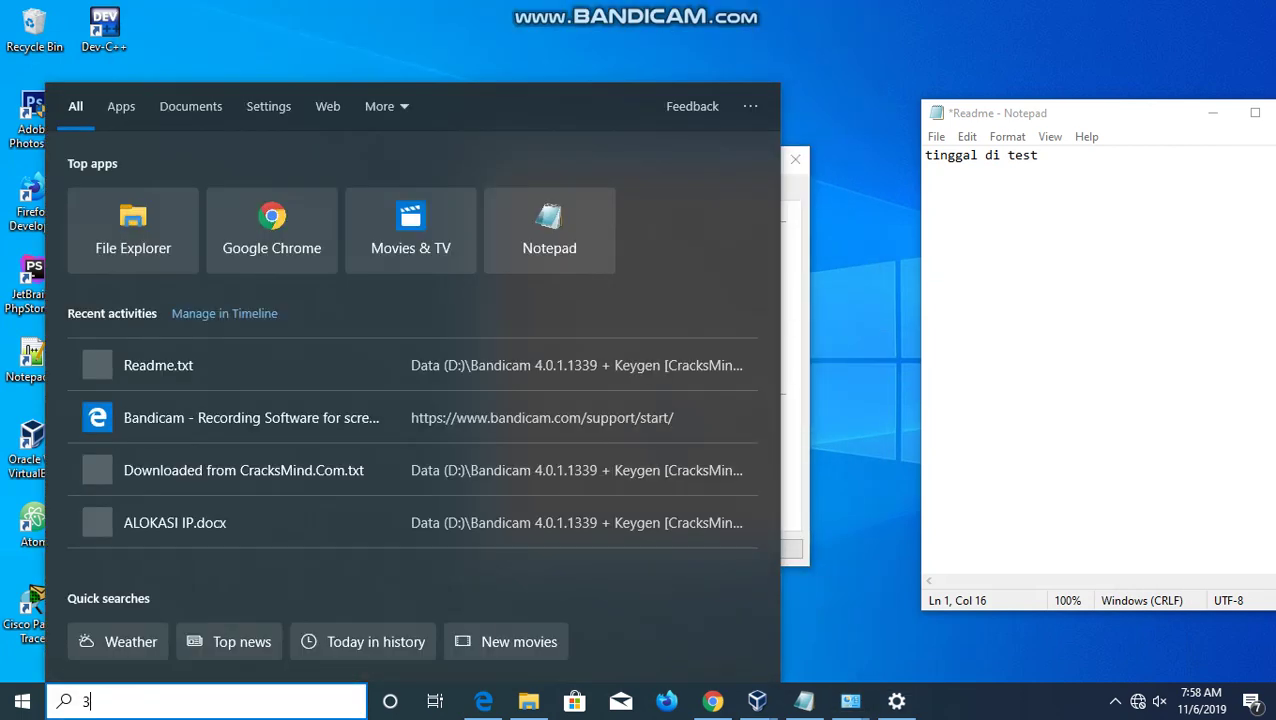
{"action": "type", "text": "c"}
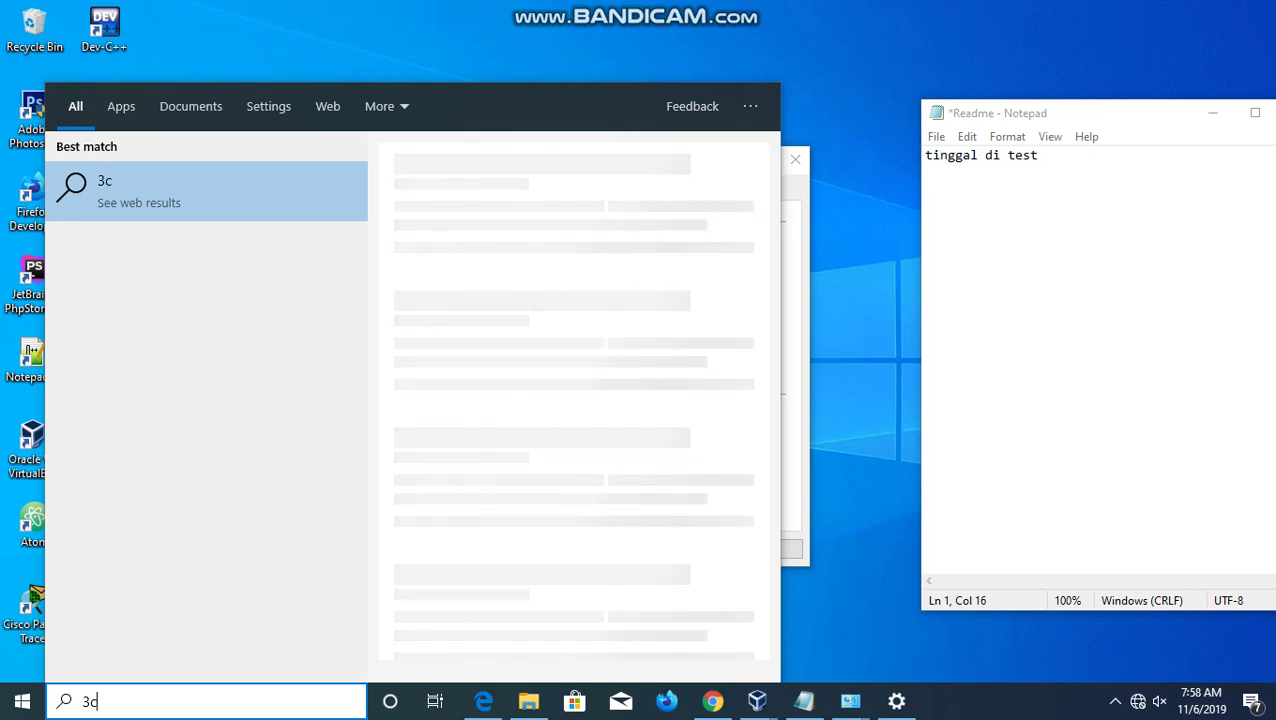
{"action": "key", "text": "Escape"}
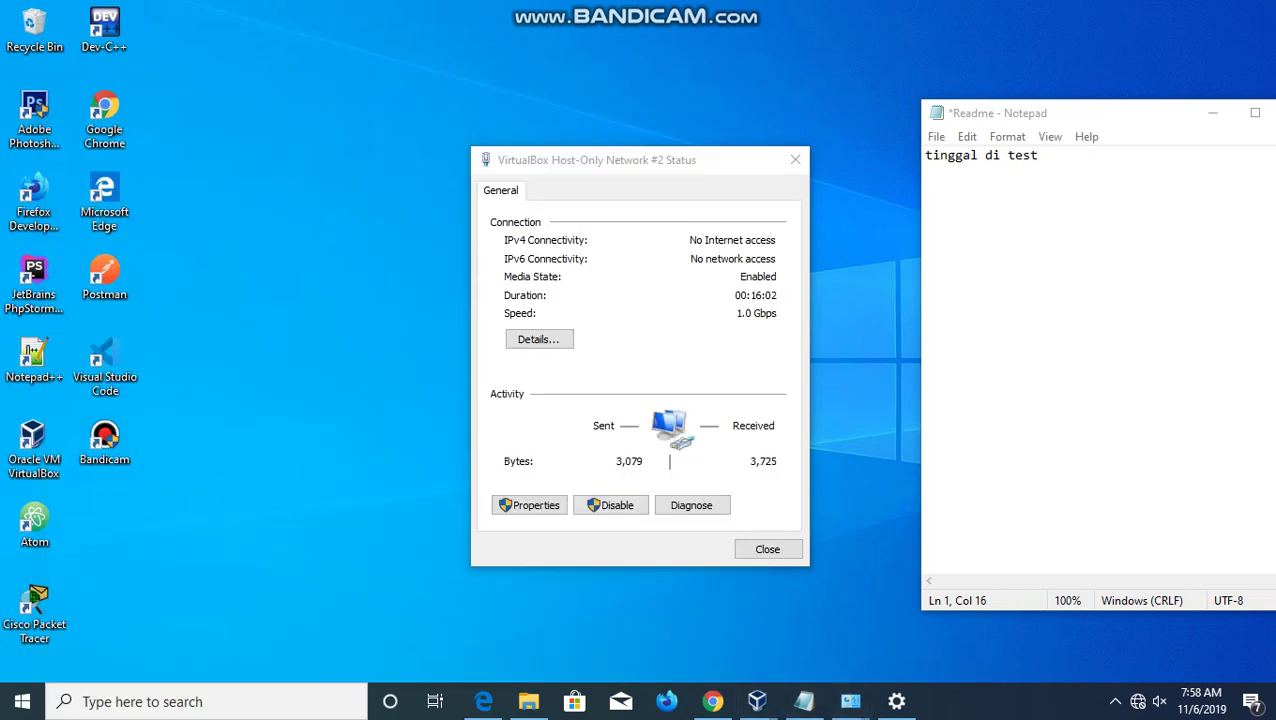
{"action": "left_click", "coordinate": [1115, 701]}
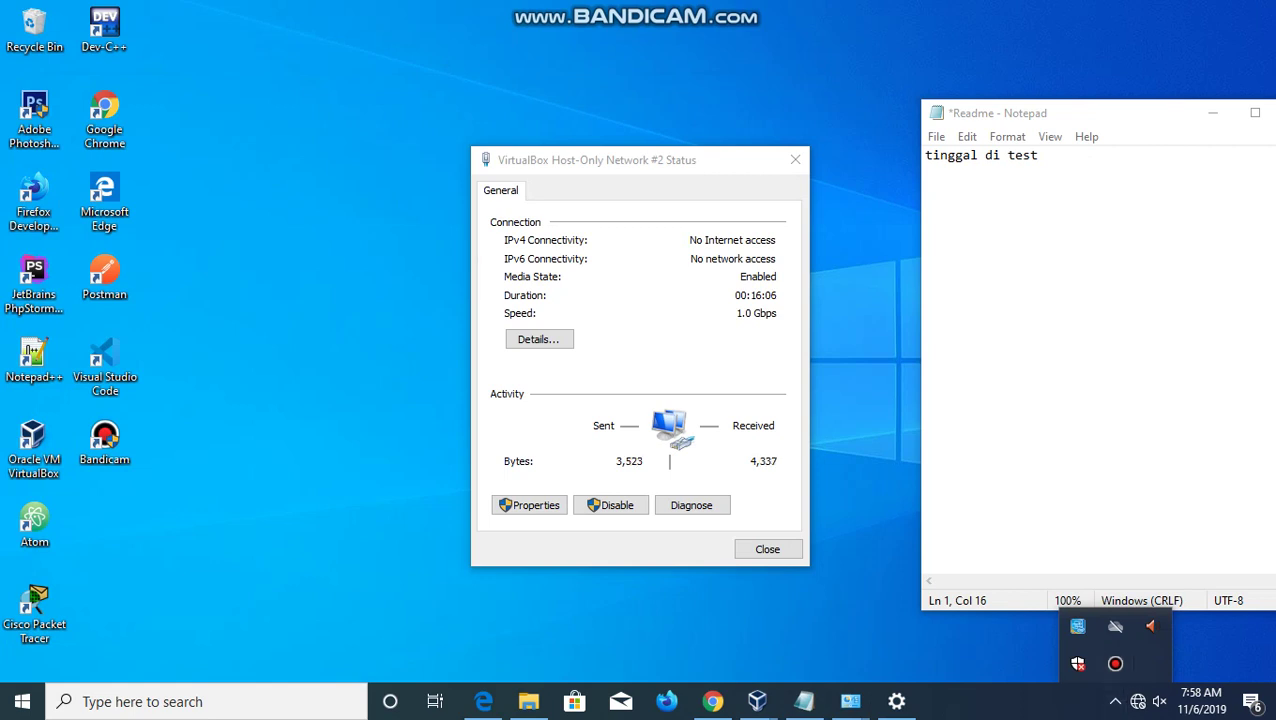
{"action": "left_click", "coordinate": [105, 440]}
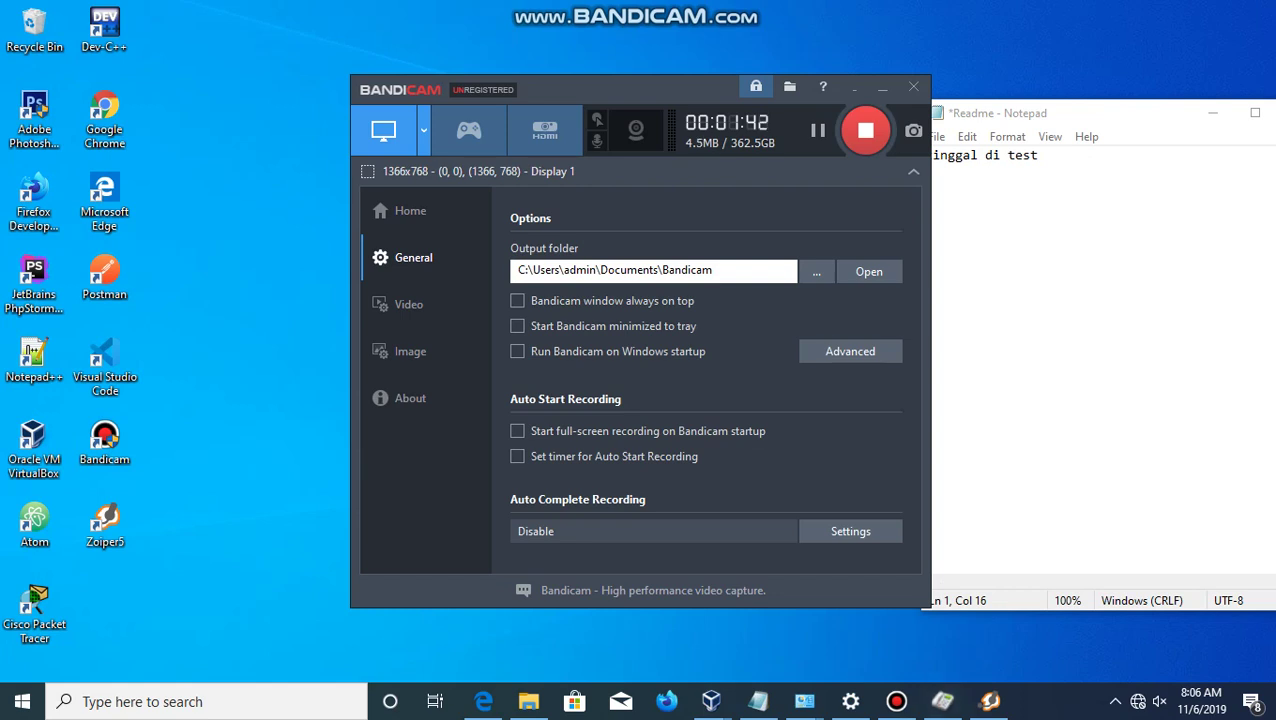
- Replace the Notepad note with "kita test menggunakan zoiper da 3 cx"
{"action": "left_click_drag", "start_coordinate": [1038, 155], "coordinate": [926, 155]}
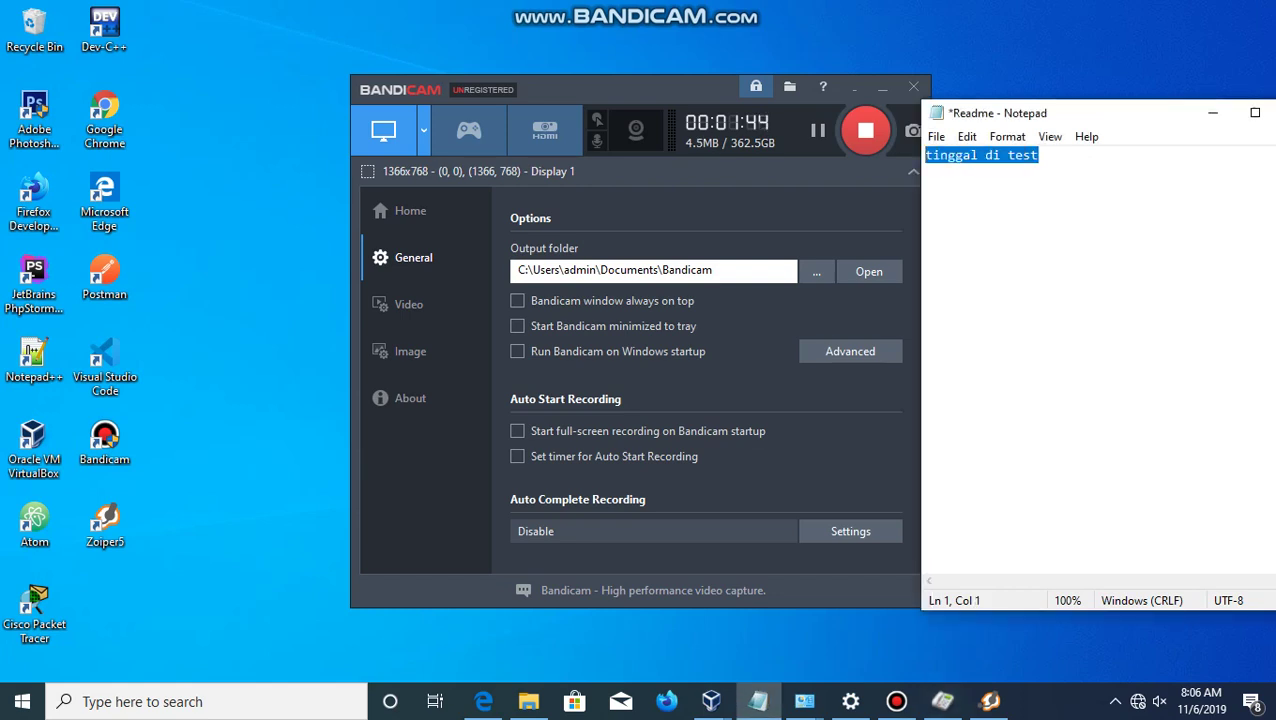
{"action": "type", "text": "kita test di"}
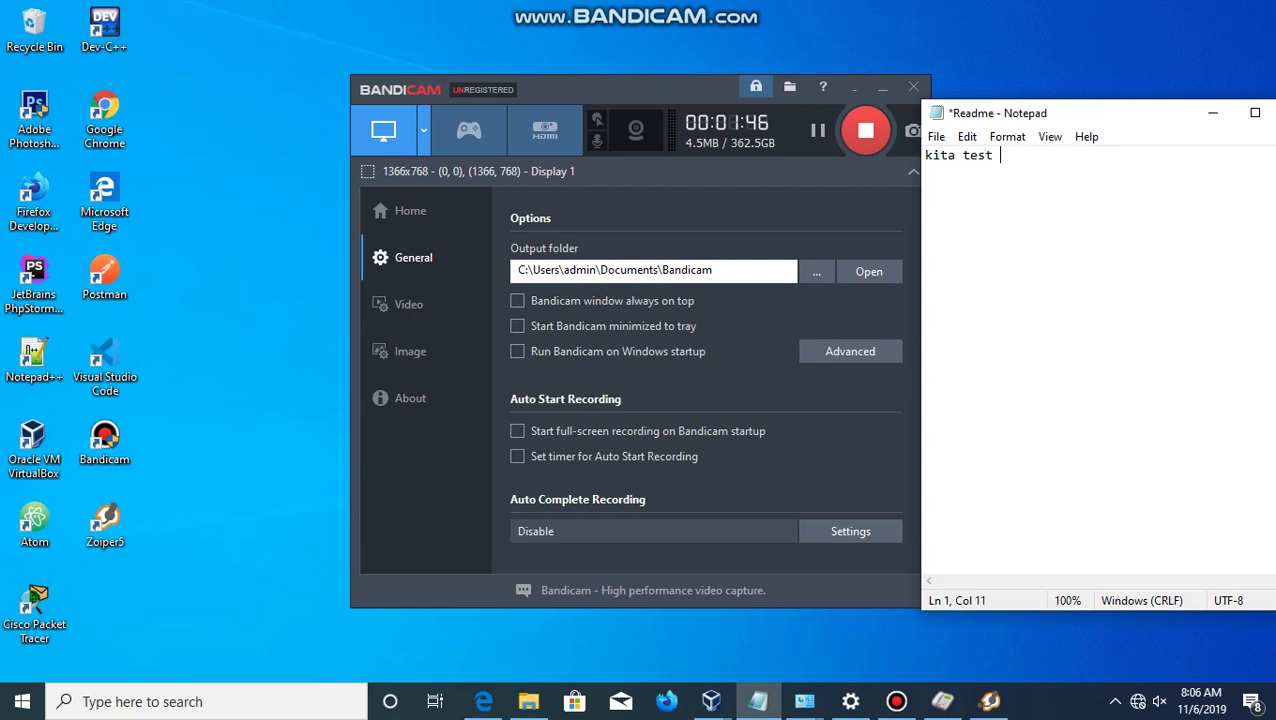
{"action": "key", "text": "BackSpace"}
{"action": "key", "text": "BackSpace"}
{"action": "type", "text": "menggunakan "}
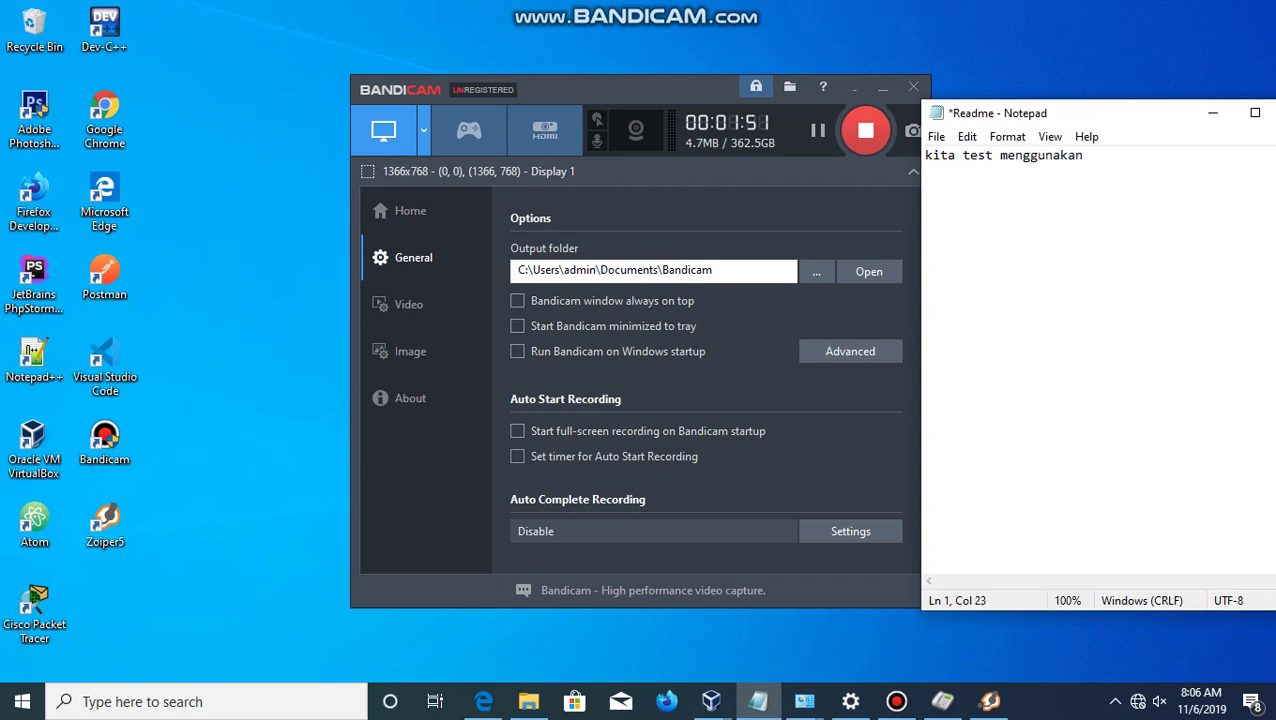
{"action": "type", "text": "zoiper da 3 cx"}
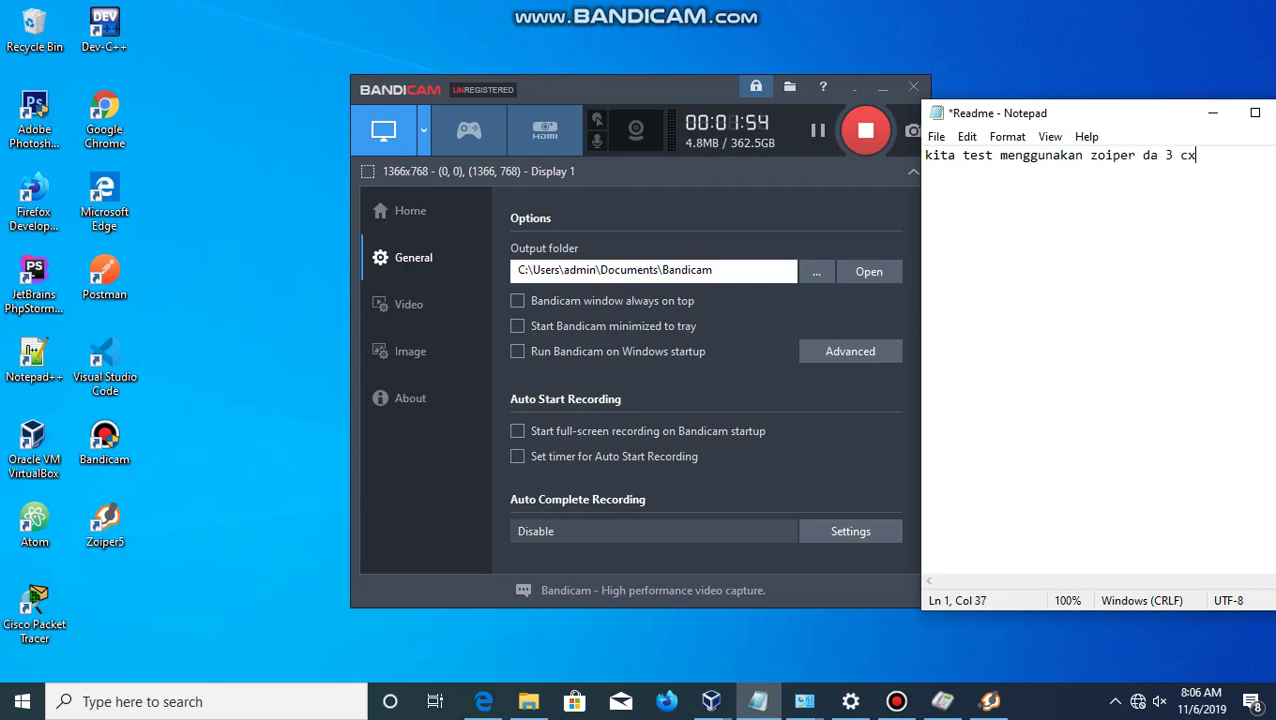
- Switch to Zoiper5 and log in with the first SIP extension on server 192.168.35.1, typing the account password
{"action": "left_click", "coordinate": [990, 701]}
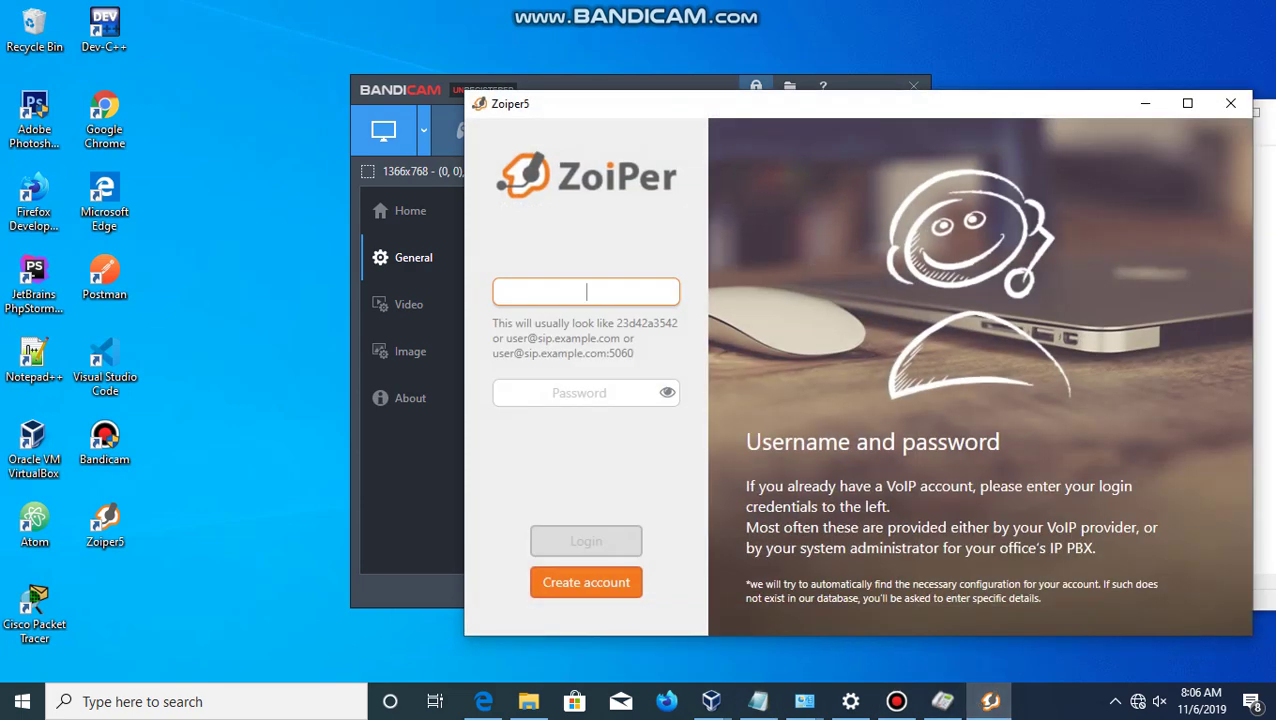
{"action": "type", "text": "111"}
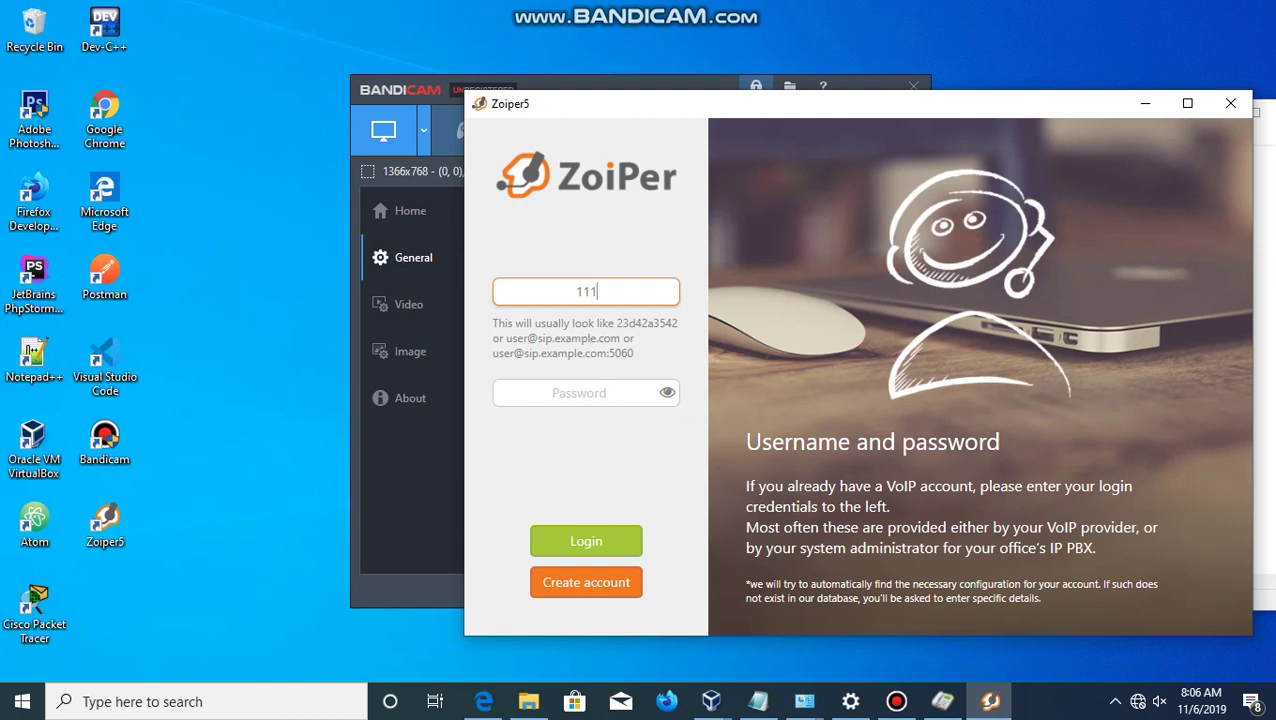
{"action": "type", "text": "@192.168.35.1"}
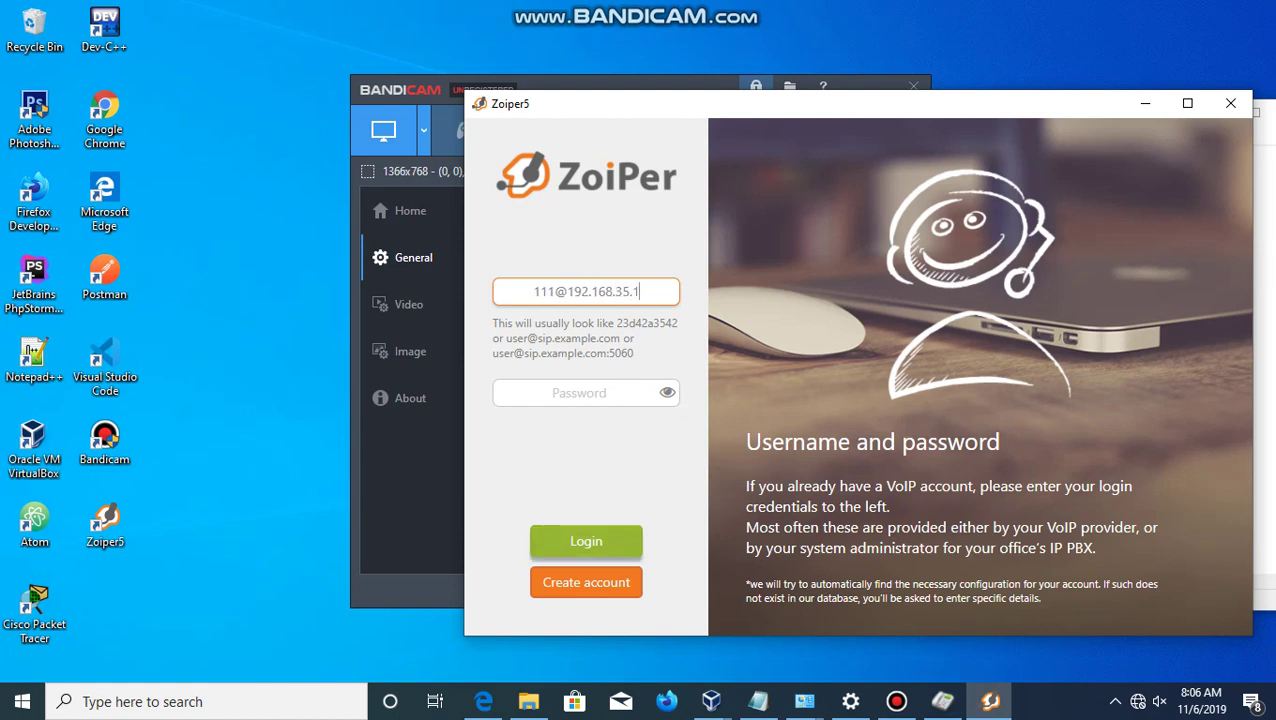
{"action": "left_click", "coordinate": [585, 338]}
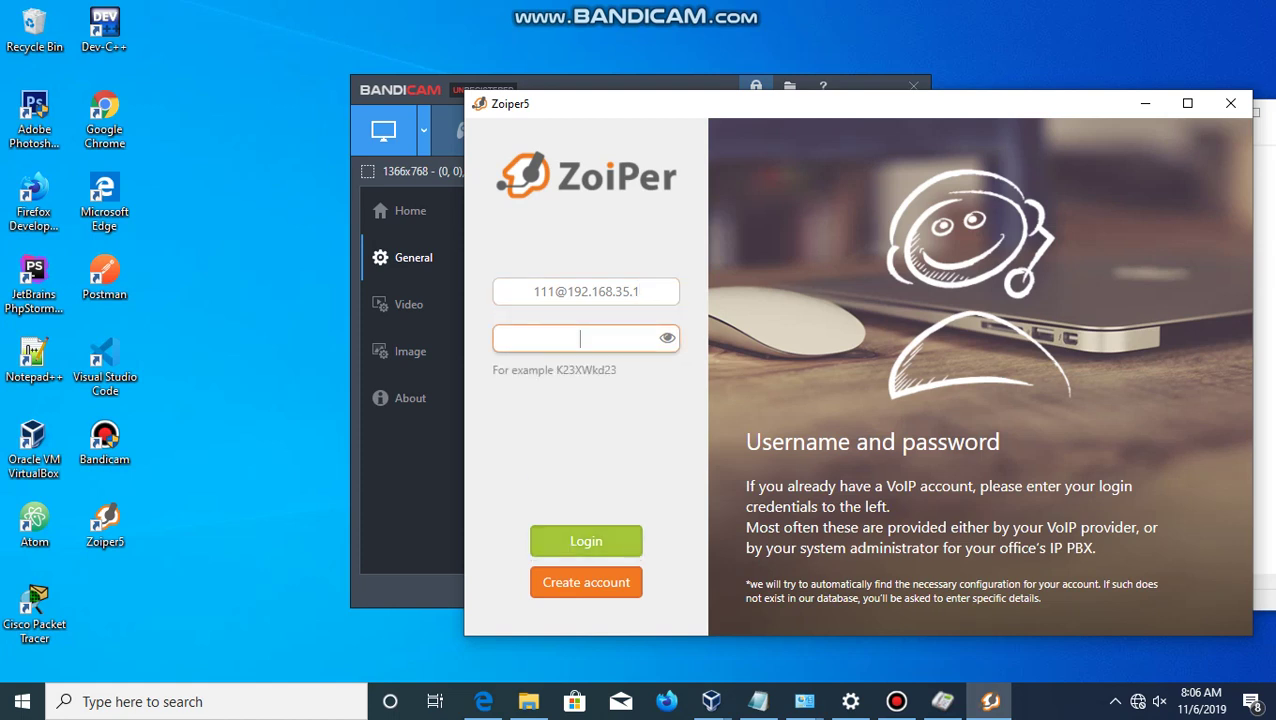
{"action": "type", "text": "111"}
{"action": "key", "text": "Return"}
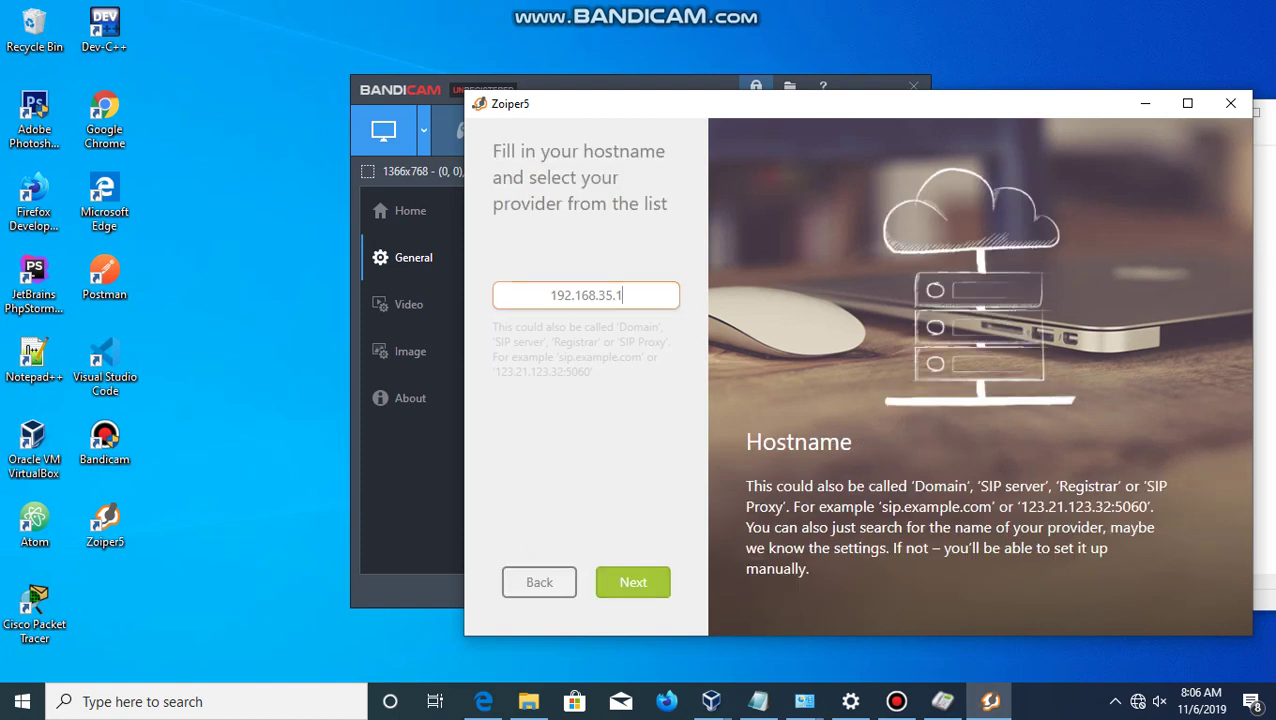
- Accept hostname 192.168.35.1, skip the optional authentication and outbound proxy, and finish the account setup with SIP UDP
{"action": "key", "text": "Return"}
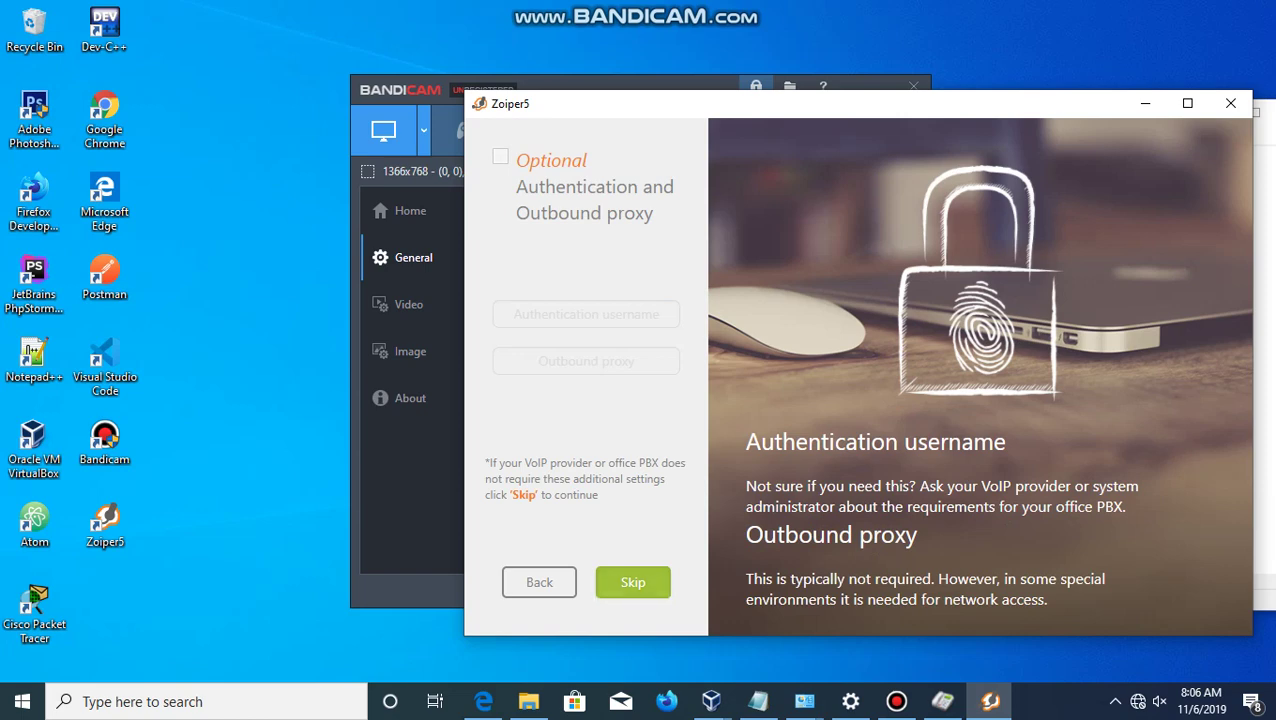
{"action": "key", "text": "Return"}
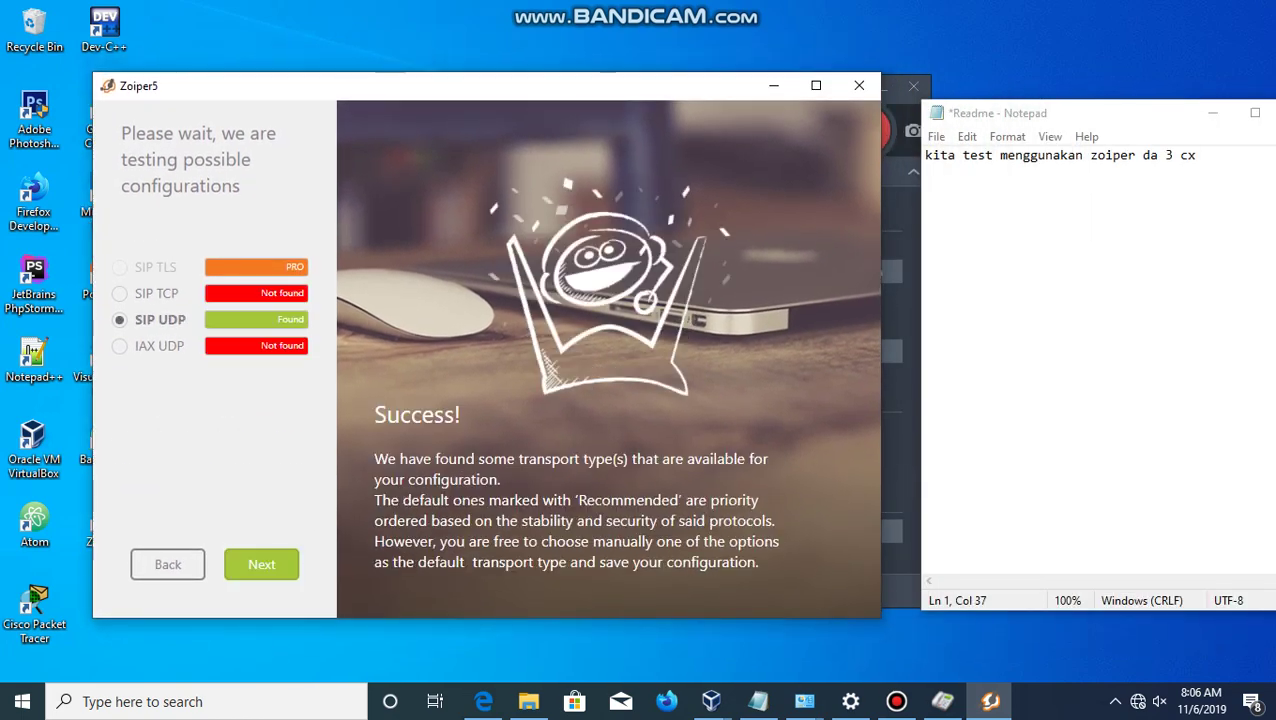
{"action": "key", "text": "Return"}
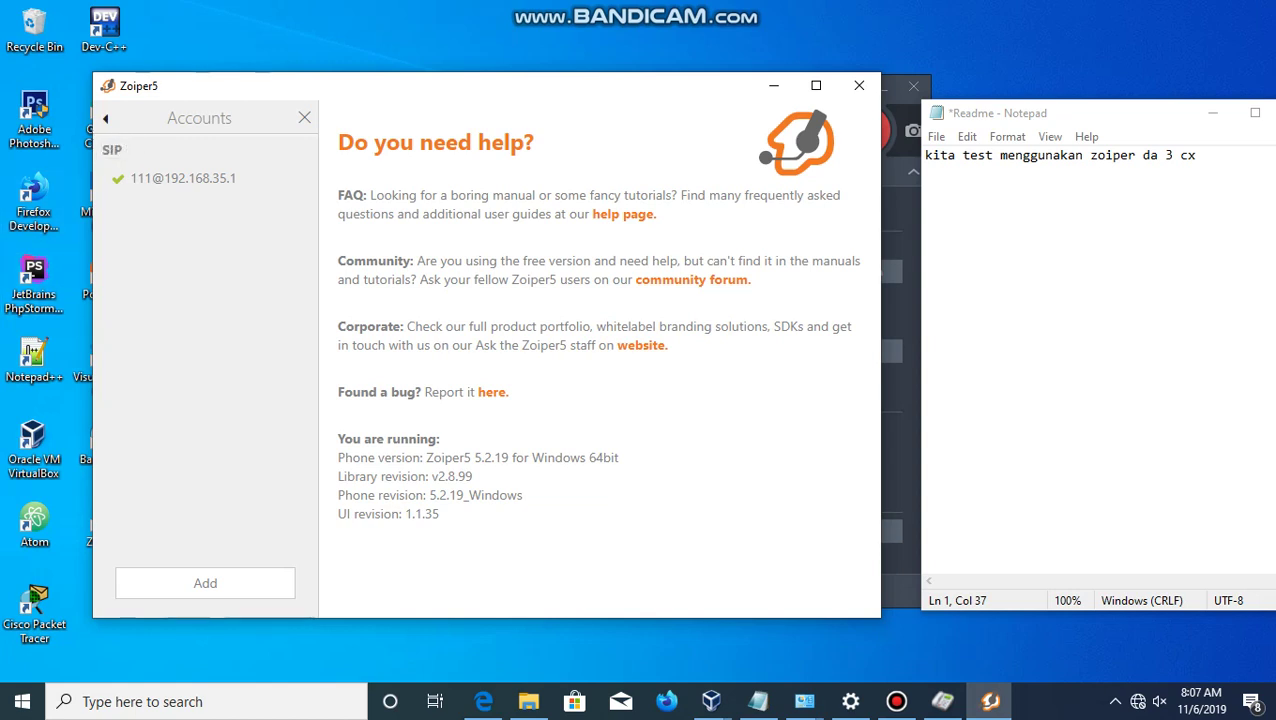
{"action": "key", "text": "Escape"}
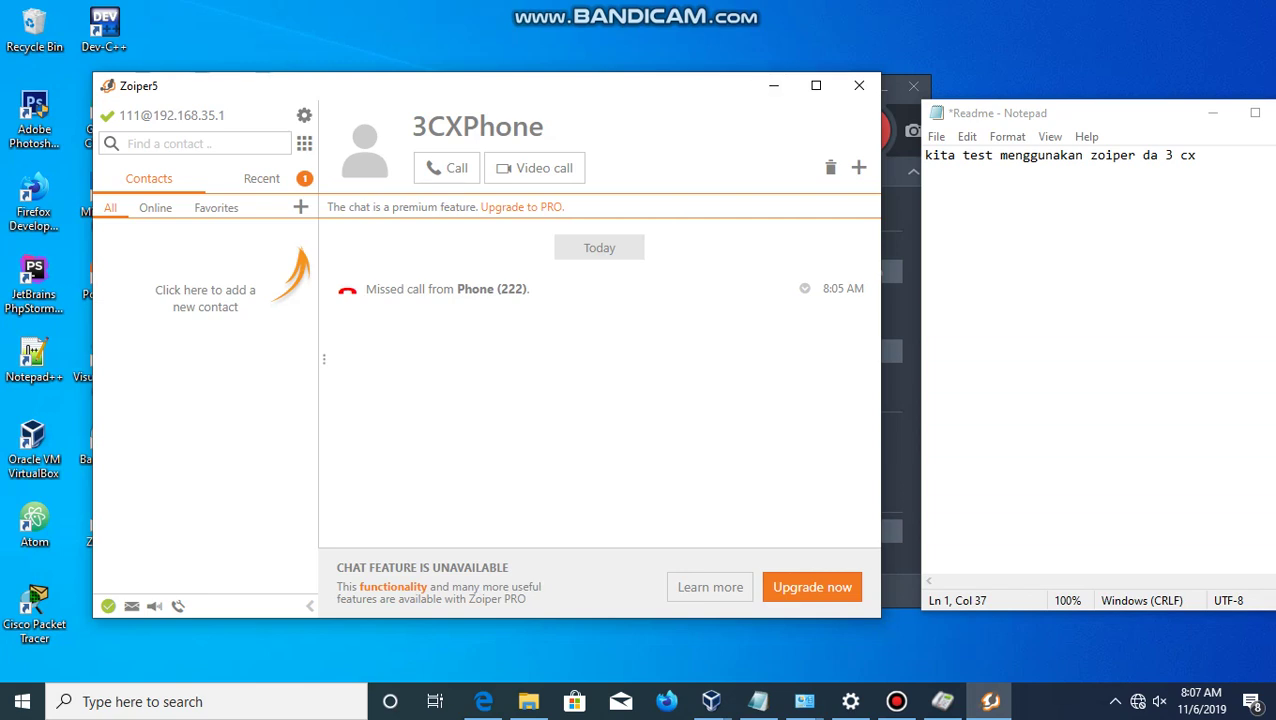
- Switch to 3CXPhone and set up the second SIP extension with its ID and account password, using local PBX IP 192.168.35.1
{"action": "left_click", "coordinate": [1143, 155]}
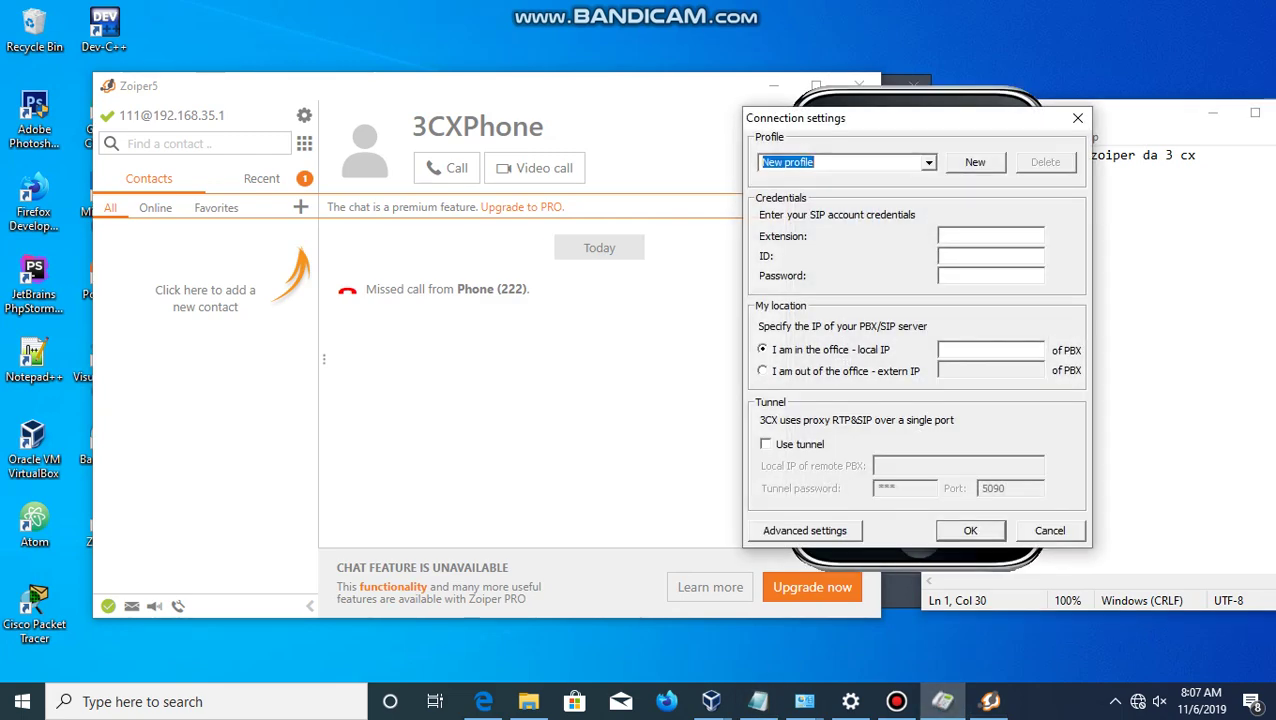
{"action": "left_click", "coordinate": [990, 235]}
{"action": "type", "text": "222"}
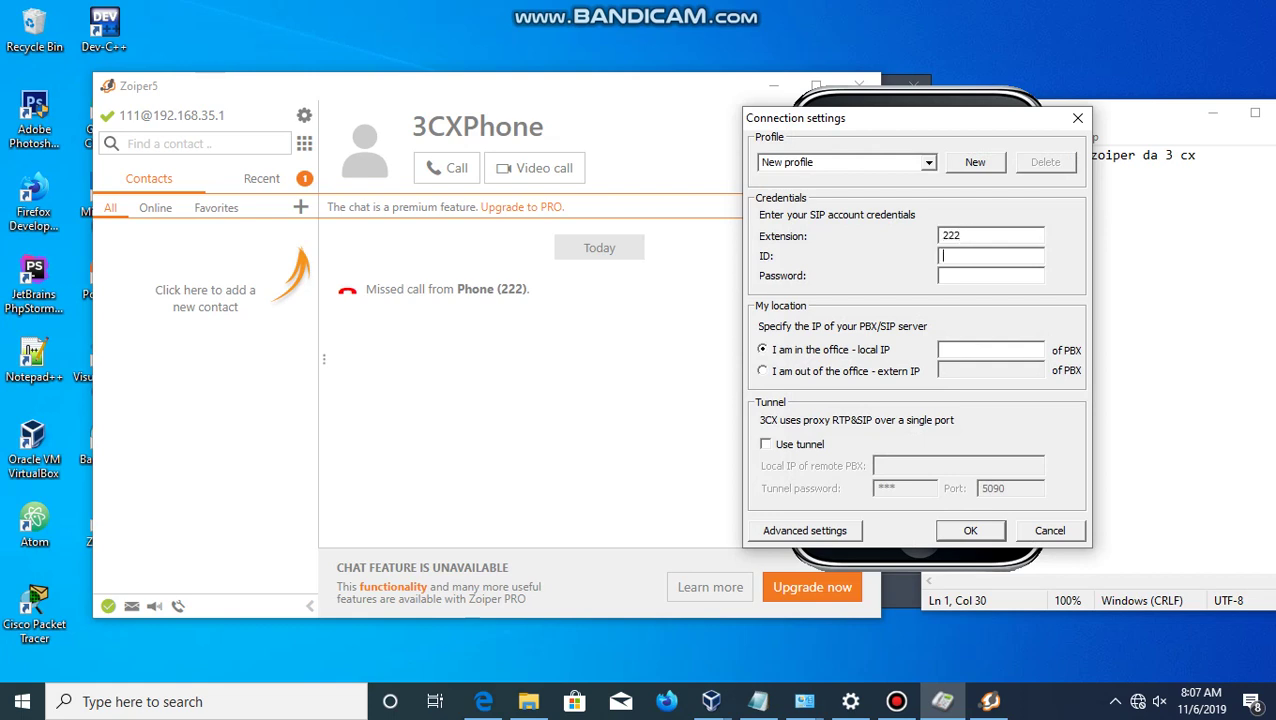
{"action": "type", "text": "222"}
{"action": "key", "text": "Tab"}
{"action": "type", "text": "222"}
{"action": "left_click", "coordinate": [990, 349]}
{"action": "type", "text": "192.168.35.1"}
{"action": "left_click", "coordinate": [969, 530]}
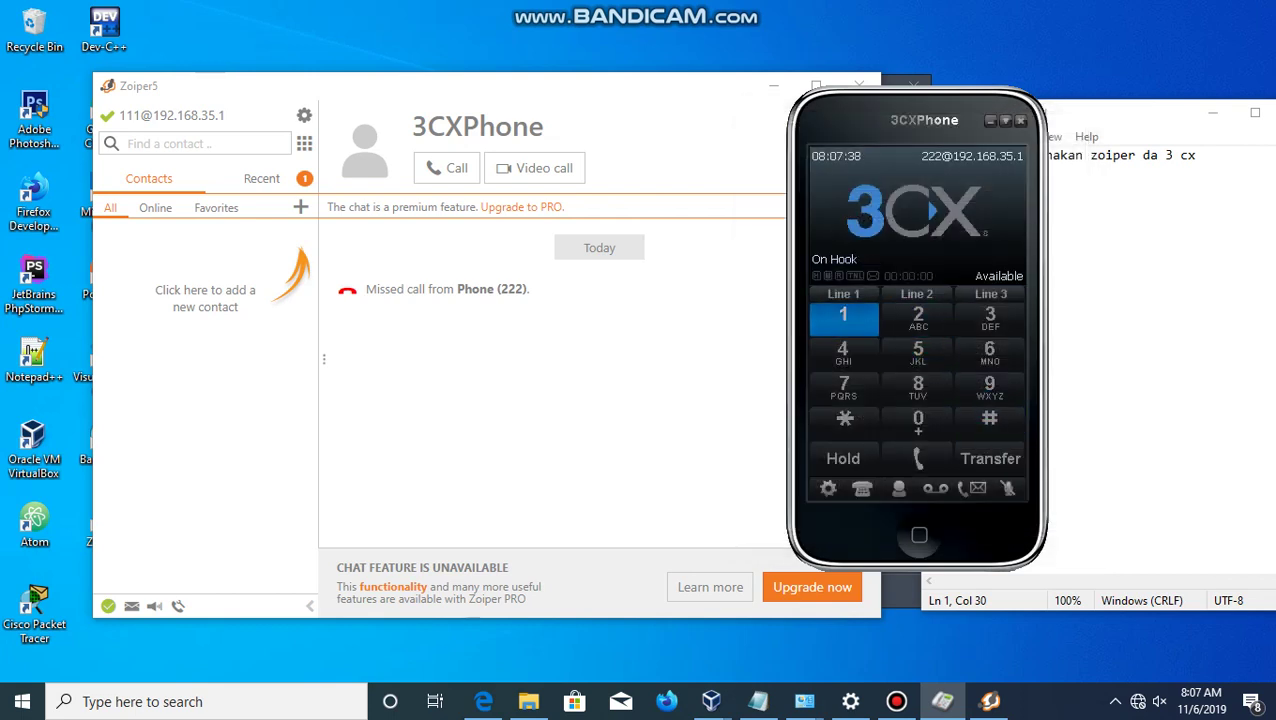
- Place a test call from 3CXPhone to the extension registered in Zoiper5, and move the phone clear of the Zoiper5 window
{"action": "triple_click", "coordinate": [843, 316]}
{"action": "left_click", "coordinate": [918, 458]}
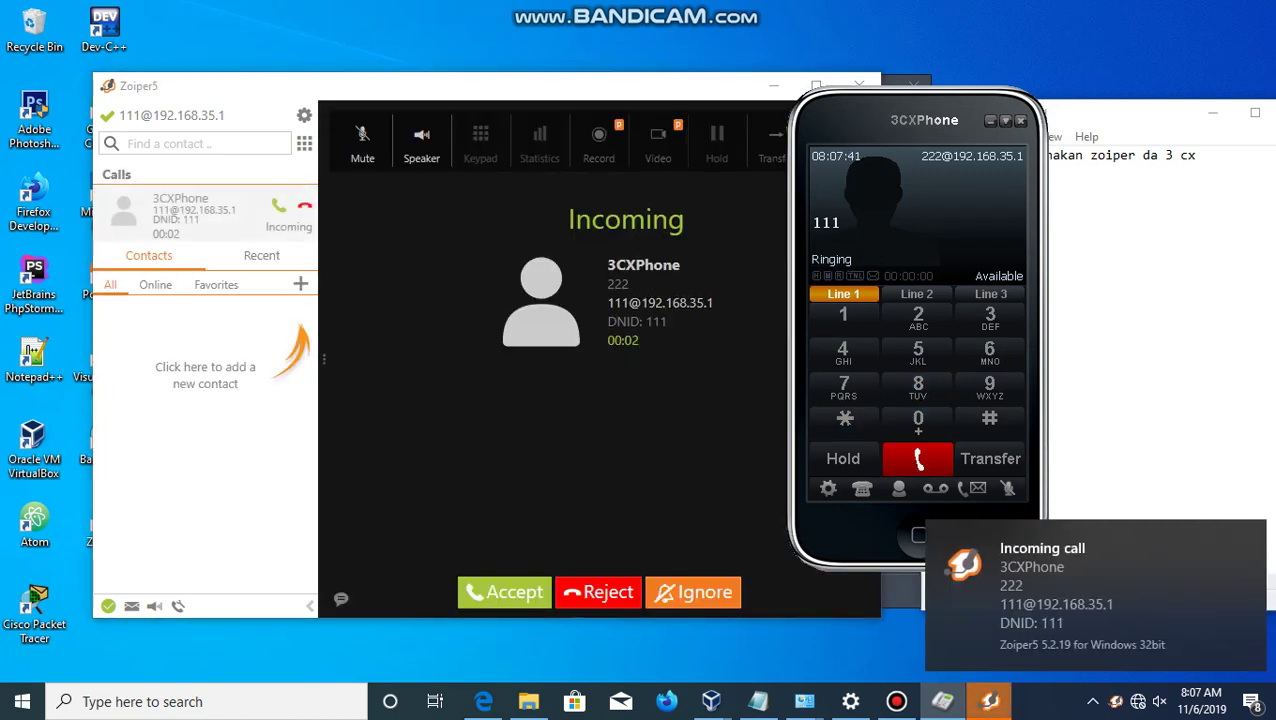
{"action": "left_click_drag", "start_coordinate": [924, 120], "coordinate": [1044, 105]}
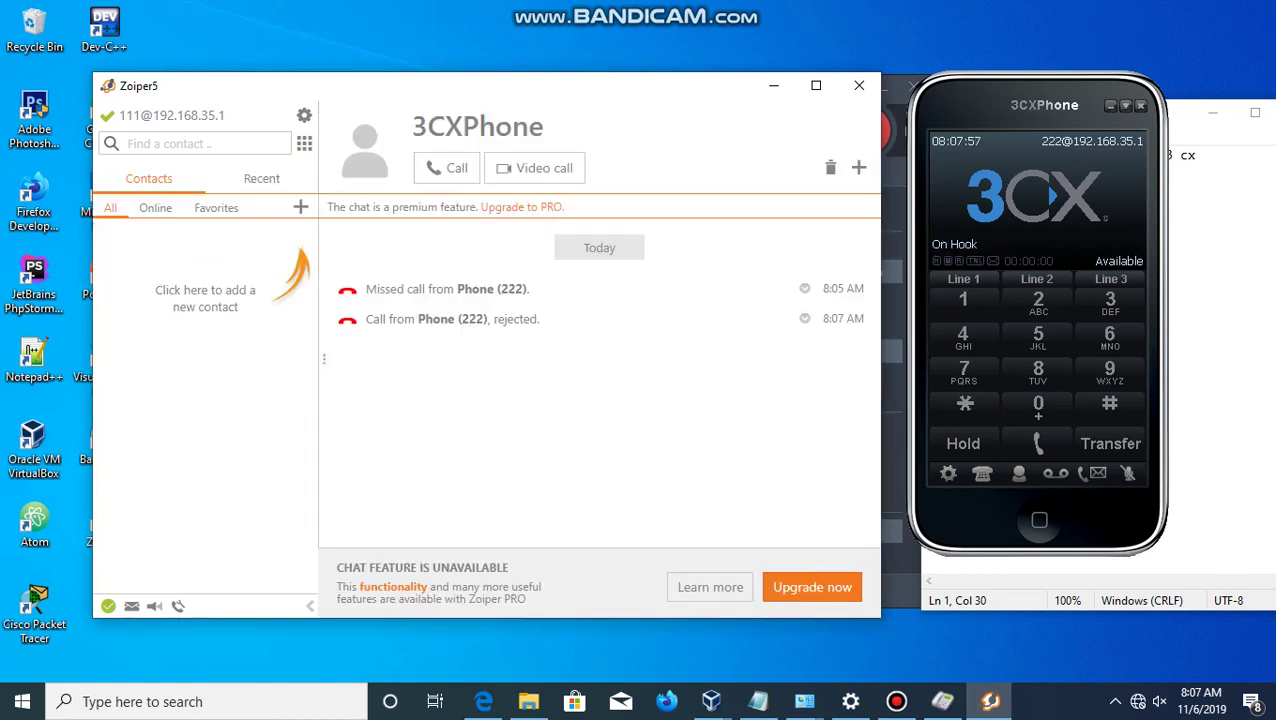
- Switch to Zoiper5 and dial the extension registered in 3CXPhone
{"action": "left_click", "coordinate": [304, 143]}
{"action": "type", "text": "222"}
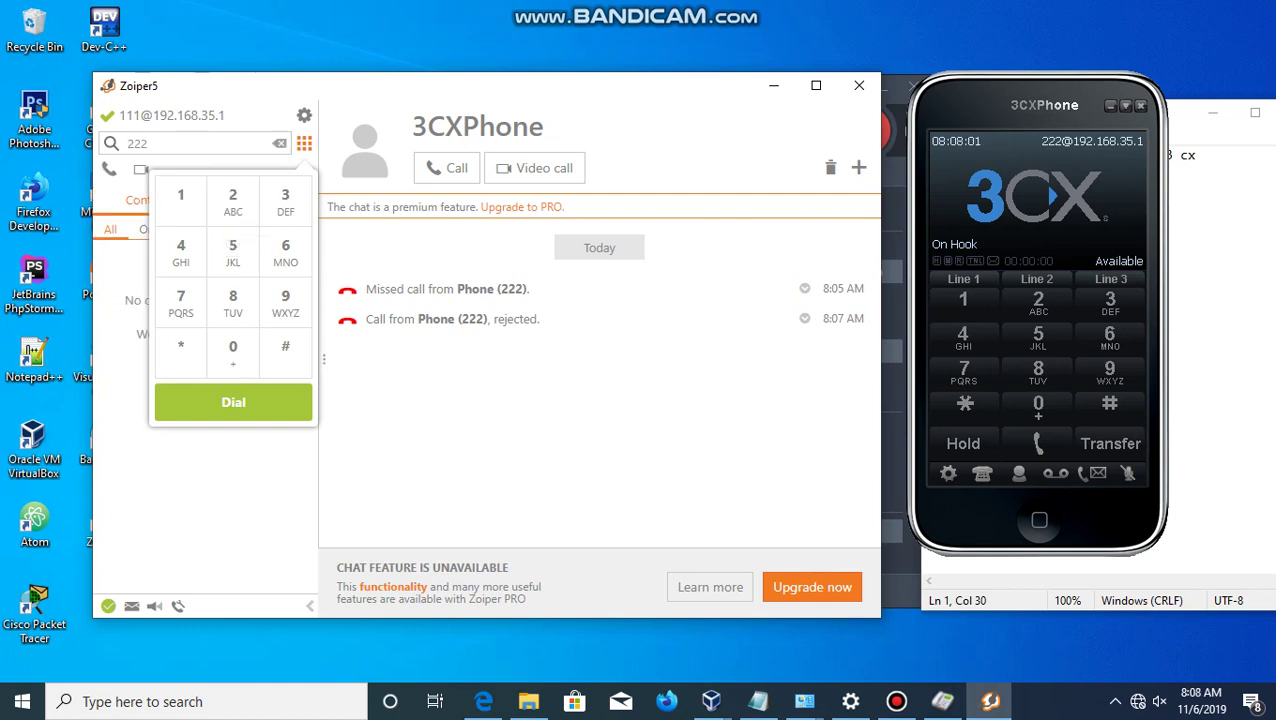
{"action": "key", "text": "Return"}
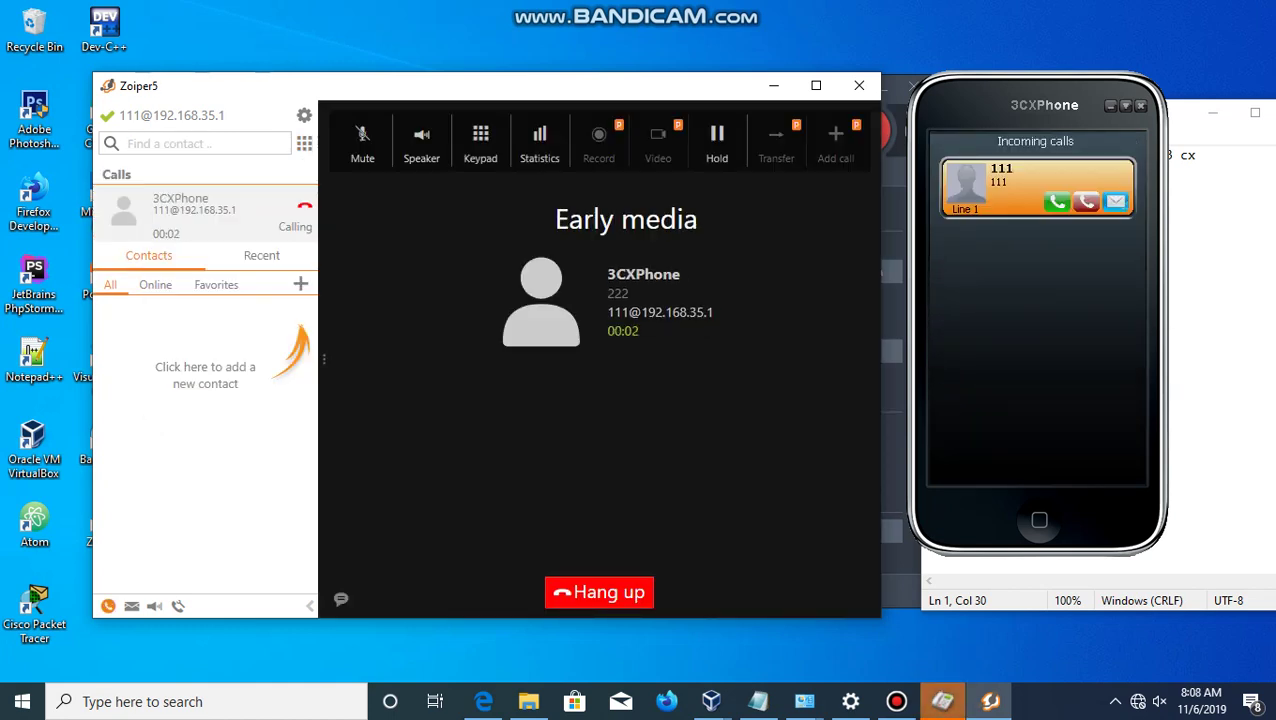
- Switch to the Notepad note and add "okee selesai" plus a sign-off with the author's name and class "xii tkj", separated by blank lines
{"action": "left_click", "coordinate": [1196, 155]}
{"action": "key", "text": "Return"}
{"action": "key", "text": "Return"}
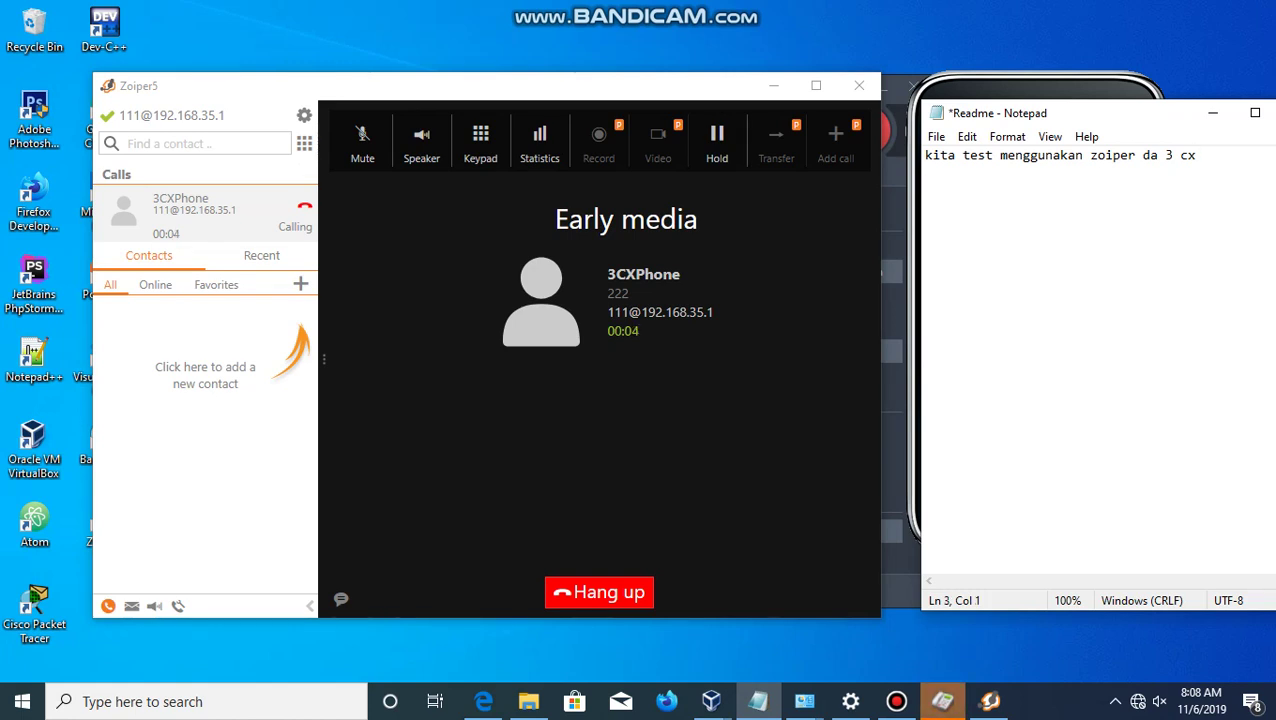
{"action": "type", "text": "okee se"}
{"action": "type", "text": "lesai"}
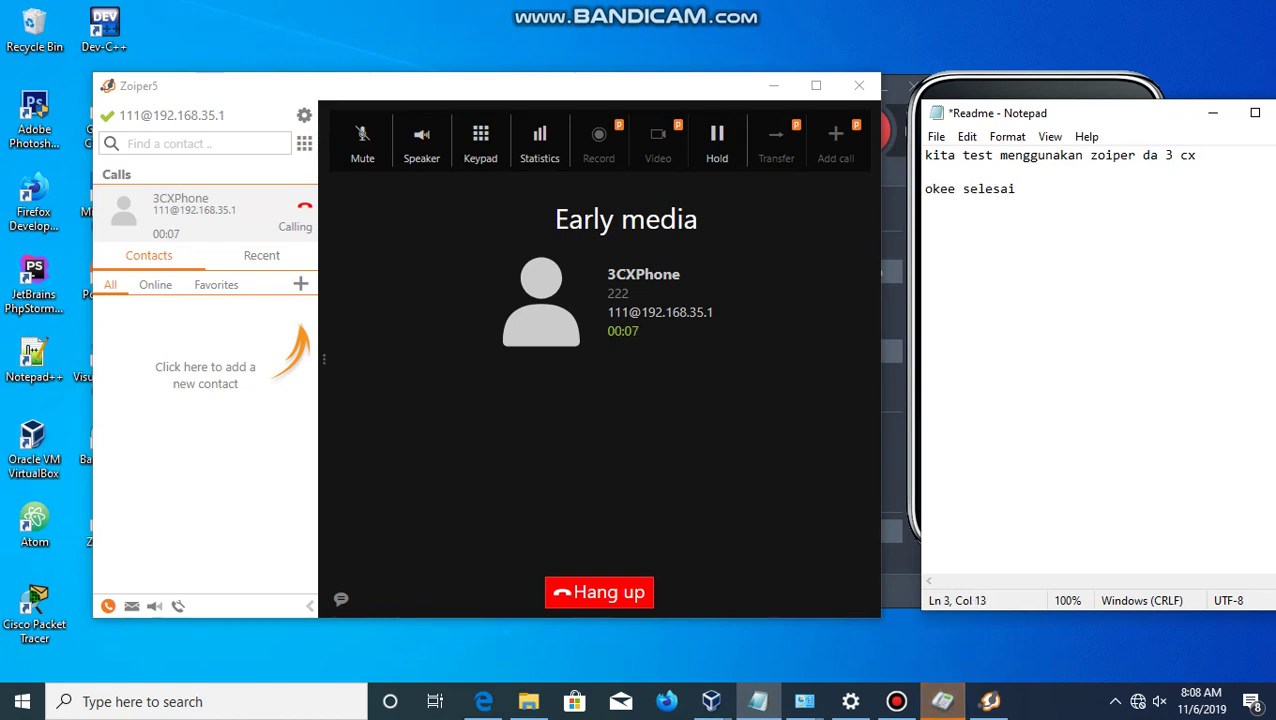
{"action": "key", "text": "Return"}
{"action": "key", "text": "Return"}
{"action": "type", "text": "zulyan xii tk"}
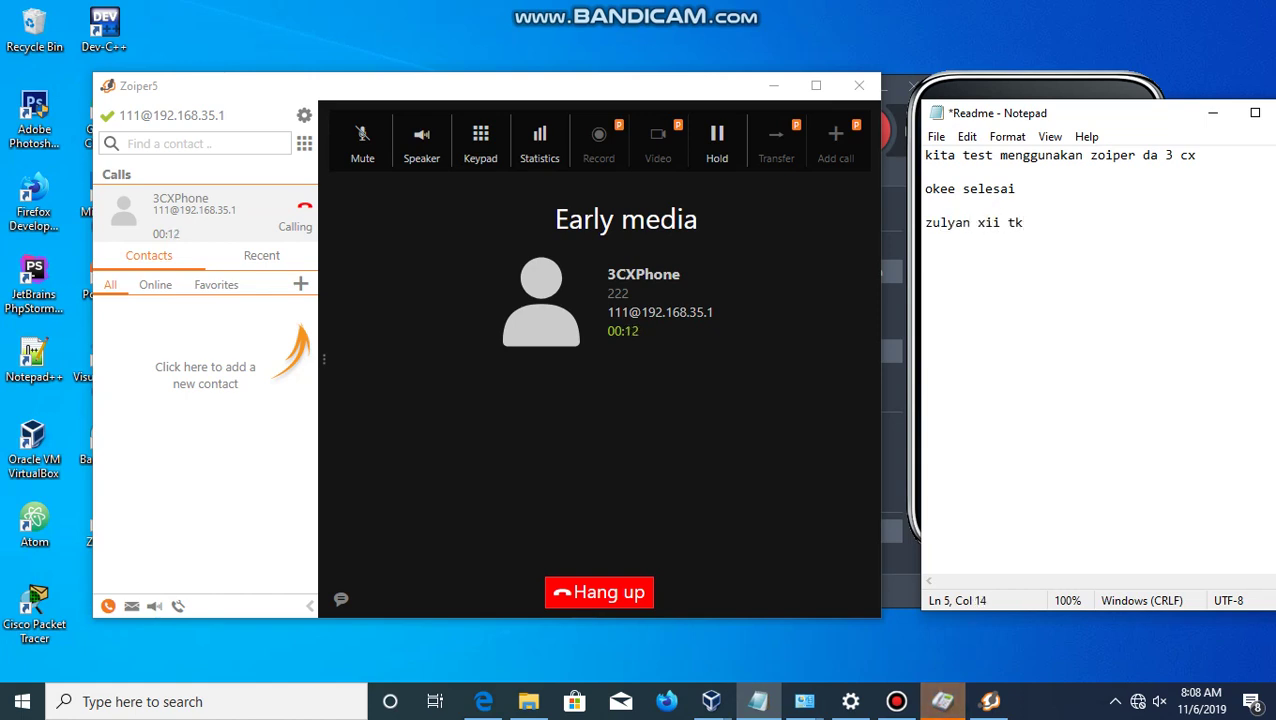
{"action": "type", "text": "j"}
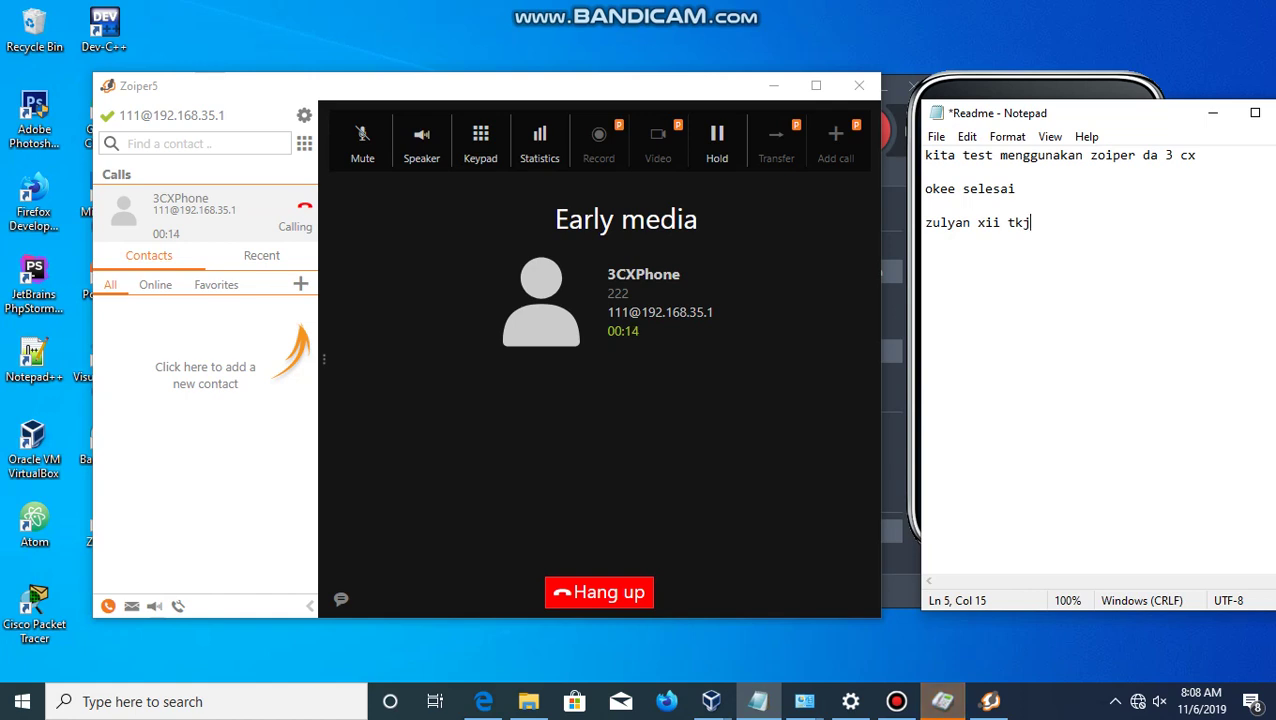